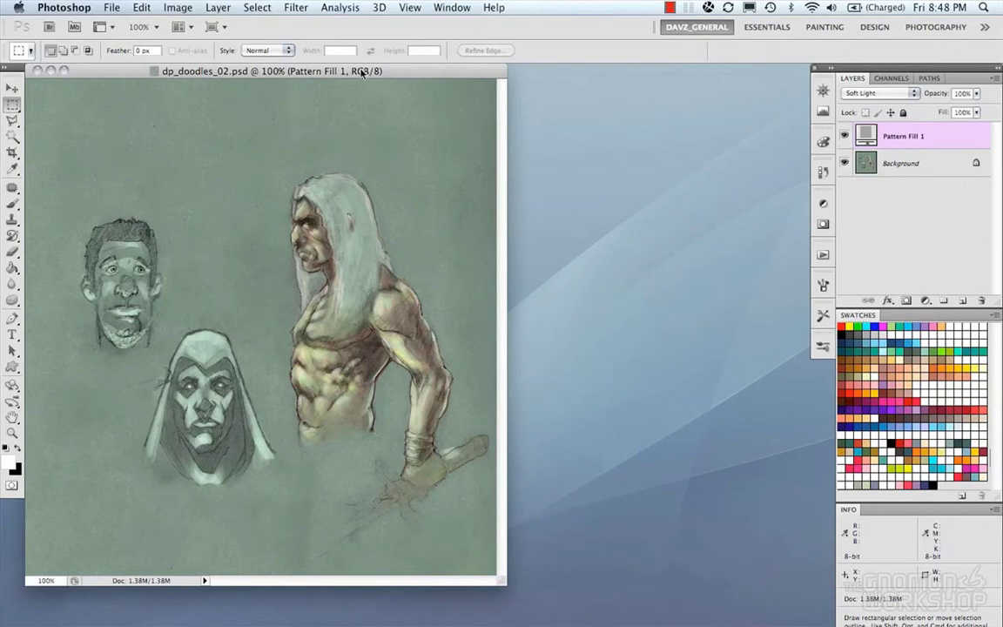
Select the Background layer beneath Pattern Fill 1 in the Layers panel.
left_click(902, 163)
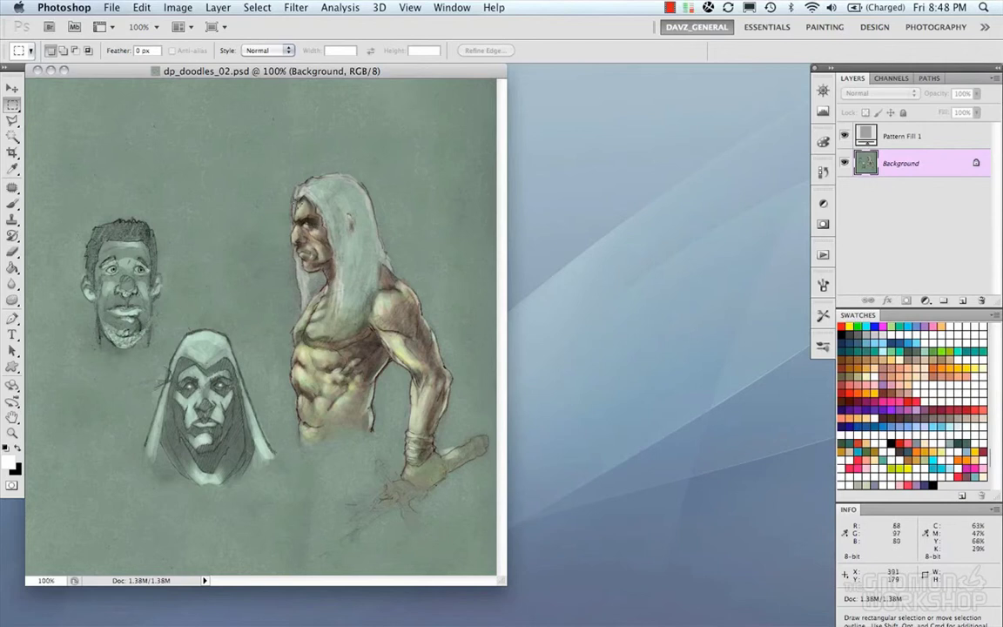
Zoom in and pan across the sketches, then zoom out to 84.8% to fit the whole sheet.
scroll(285, 290, "up", 3)
scroll(285, 290, "up", 5)
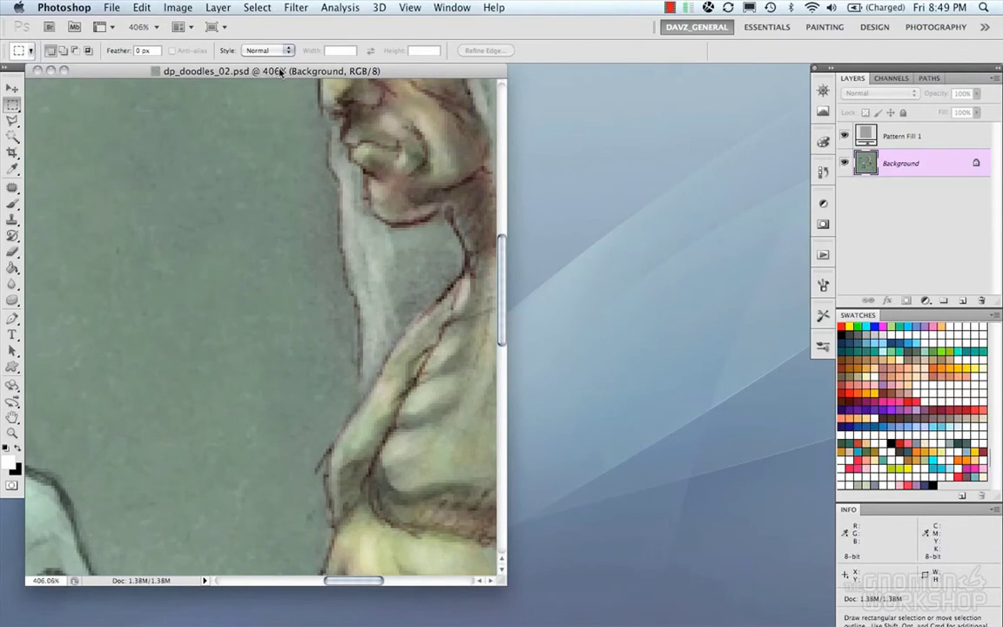
scroll(327, 232, "up", 2)
scroll(327, 232, "down", 4)
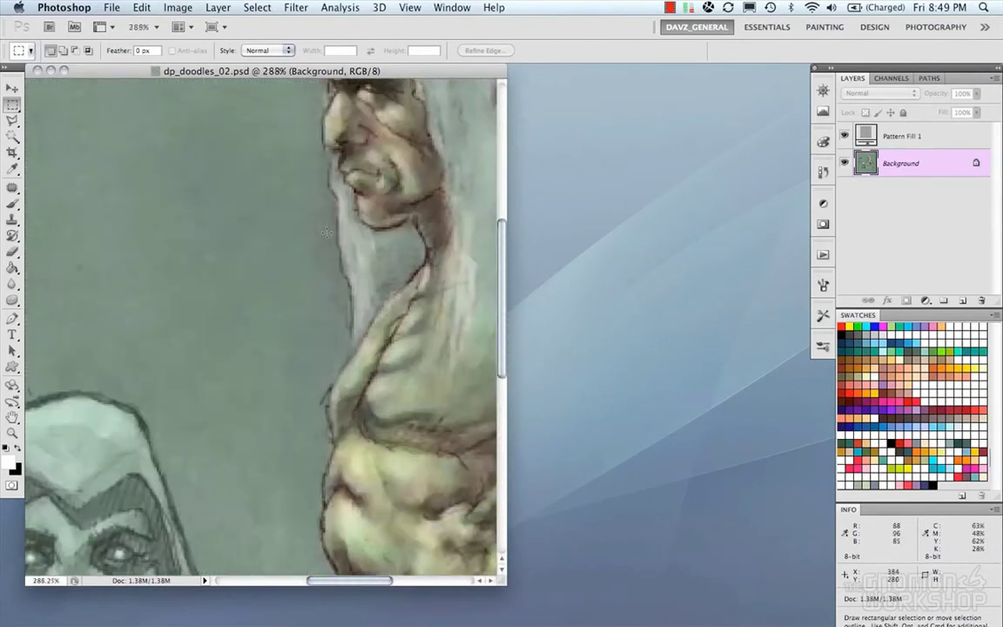
scroll(327, 233, "down", 6)
scroll(327, 232, "up", 5)
scroll(327, 233, "up", 3)
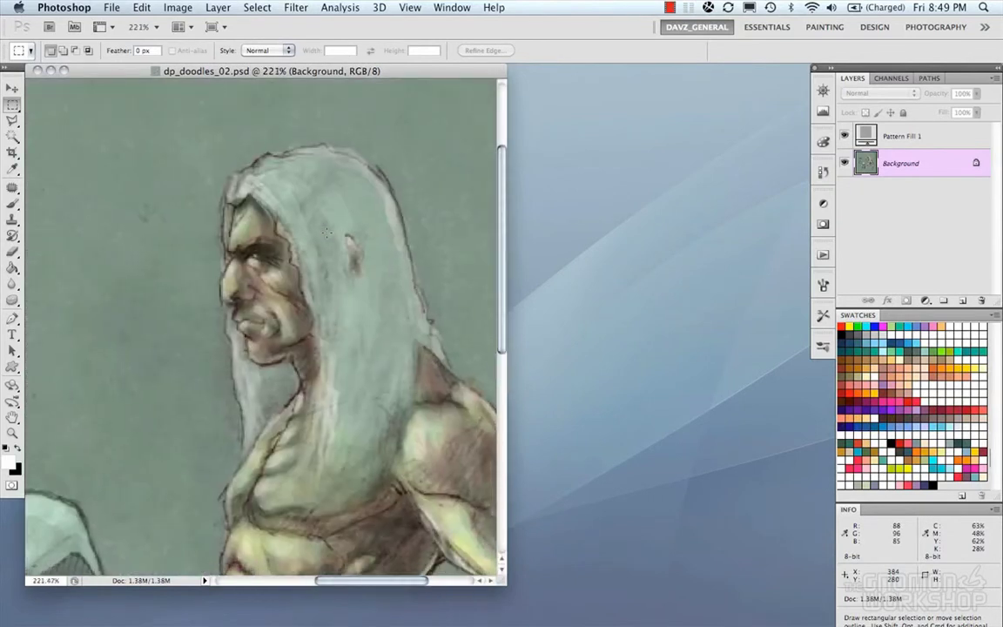
scroll(327, 233, "down", 1)
scroll(327, 234, "up", 3)
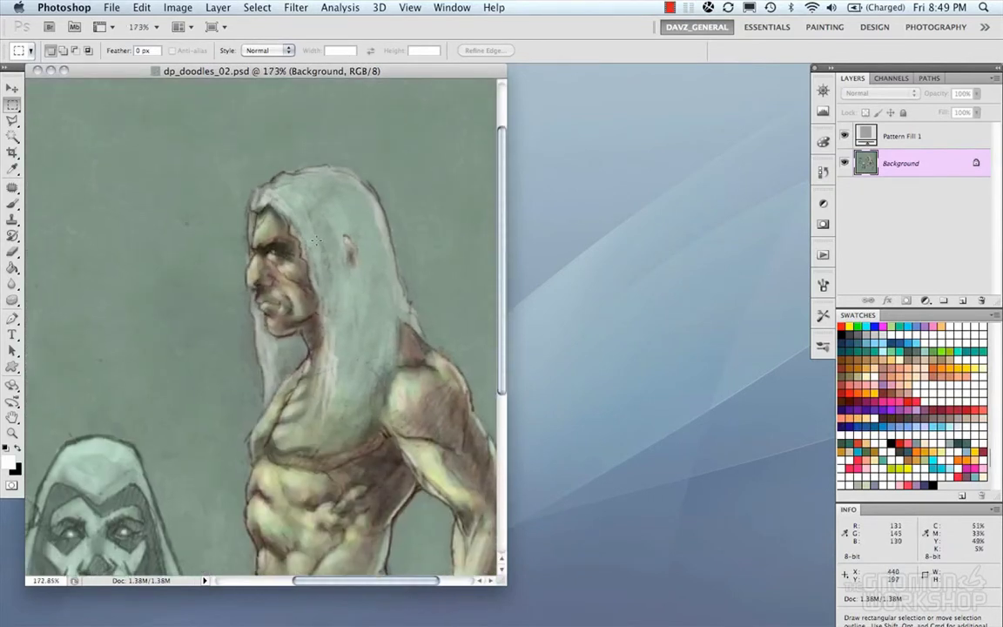
left_click_drag(222, 311, 341, 351)
scroll(340, 350, "down", 6)
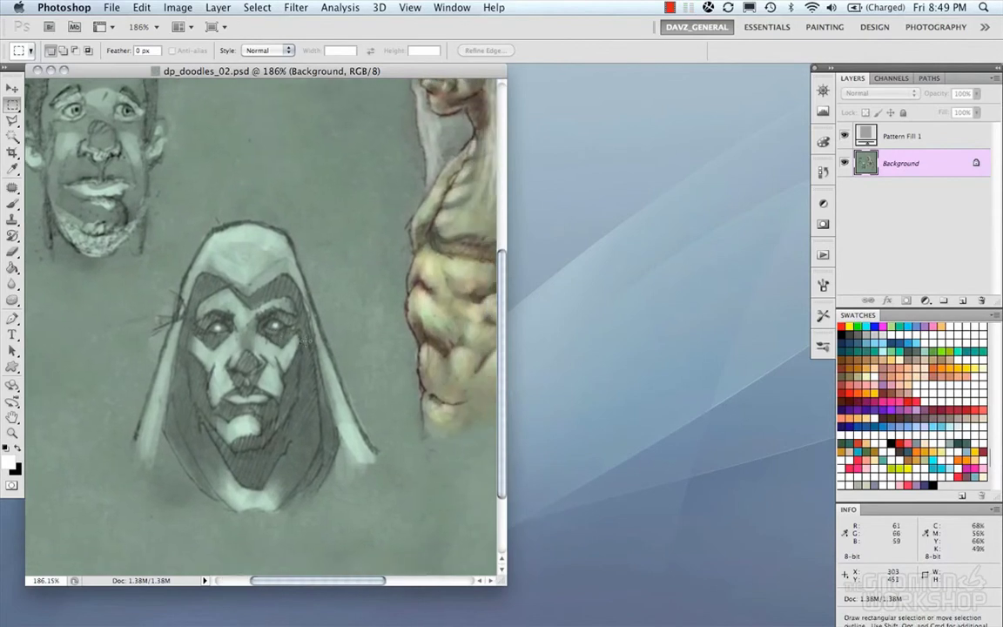
scroll(261, 327, "down", 2)
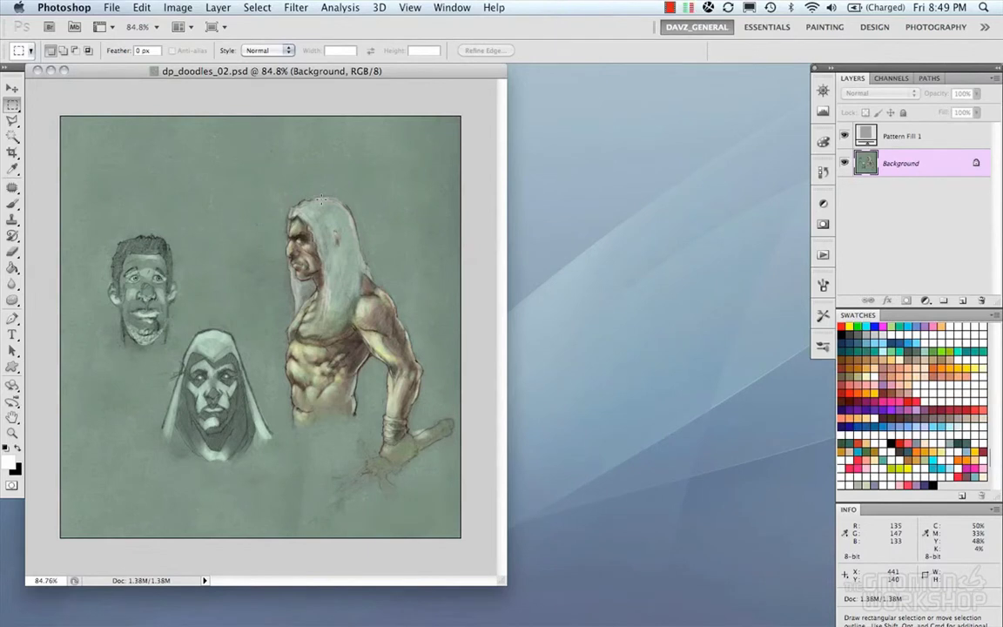
Zoom the view between 66.7% and 400% with Cmd+ and Cmd-, finishing at 100%.
key("super")
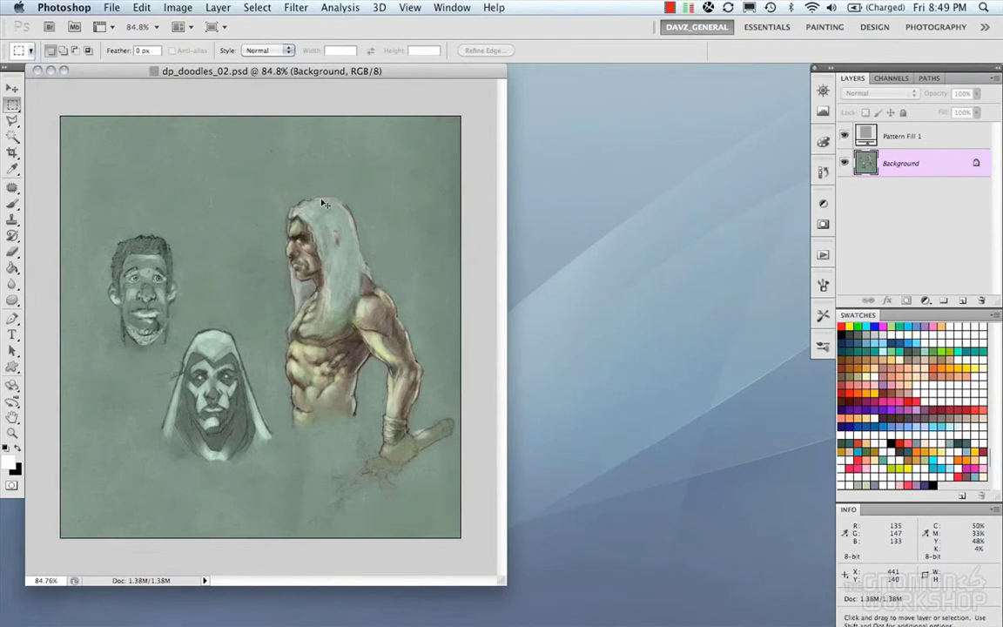
key("super+equal")
key("super+equal")
key("super+equal")
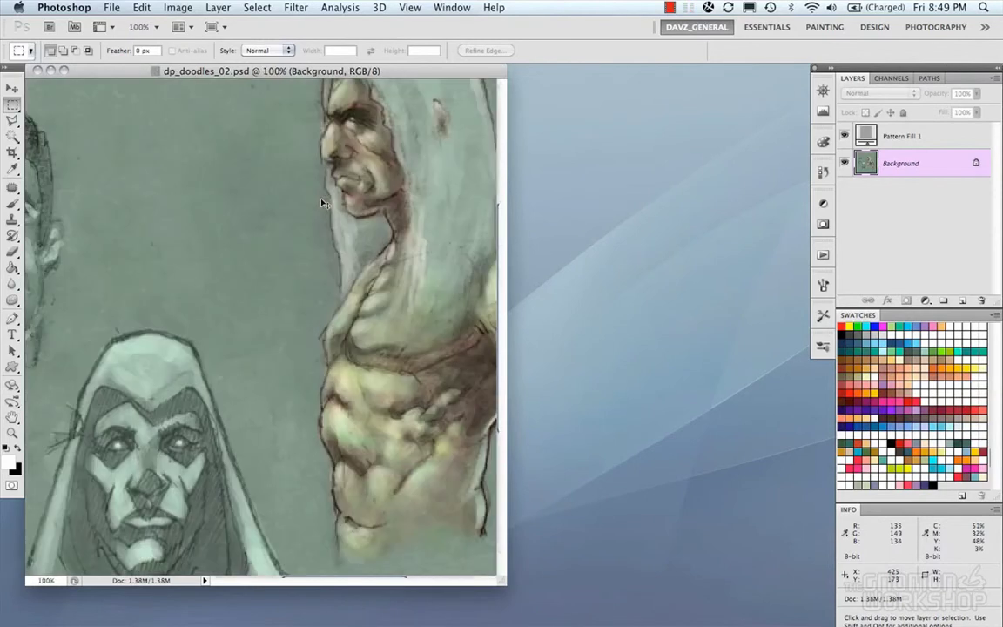
key("super+equal")
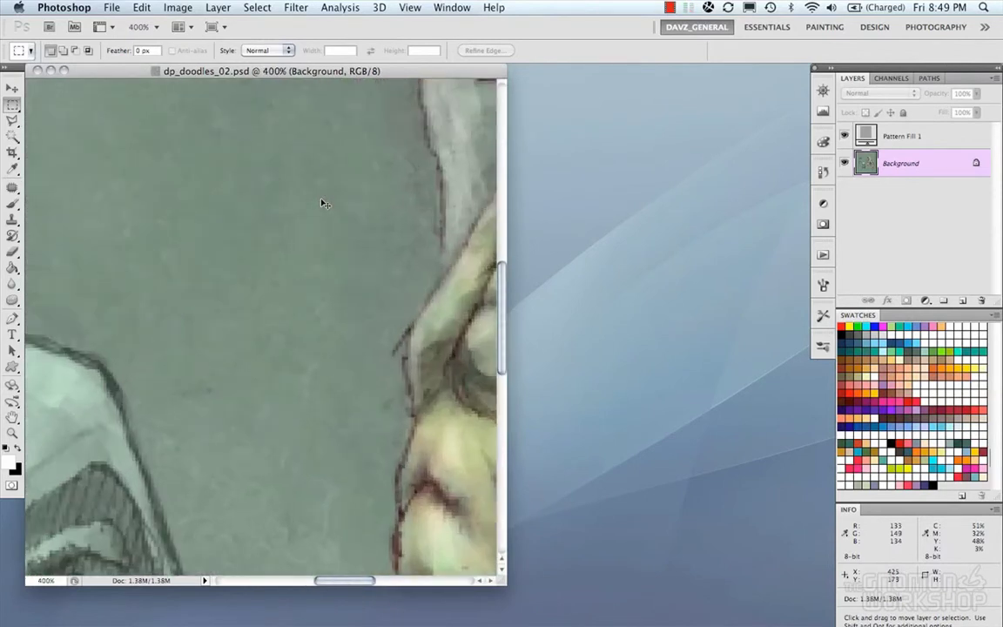
key("super+minus")
key("super+minus")
key("super+minus")
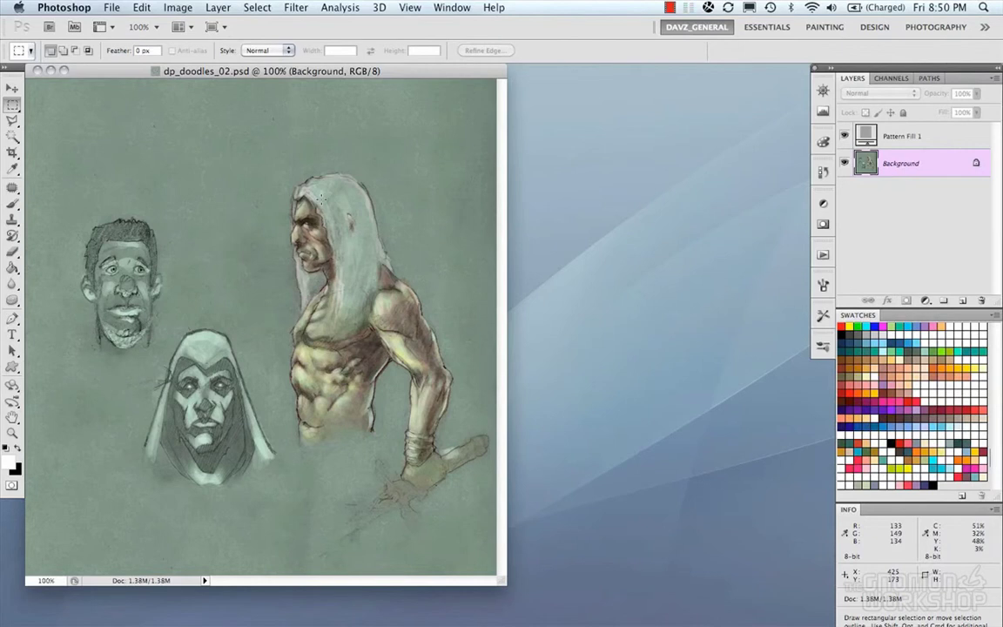
key("super")
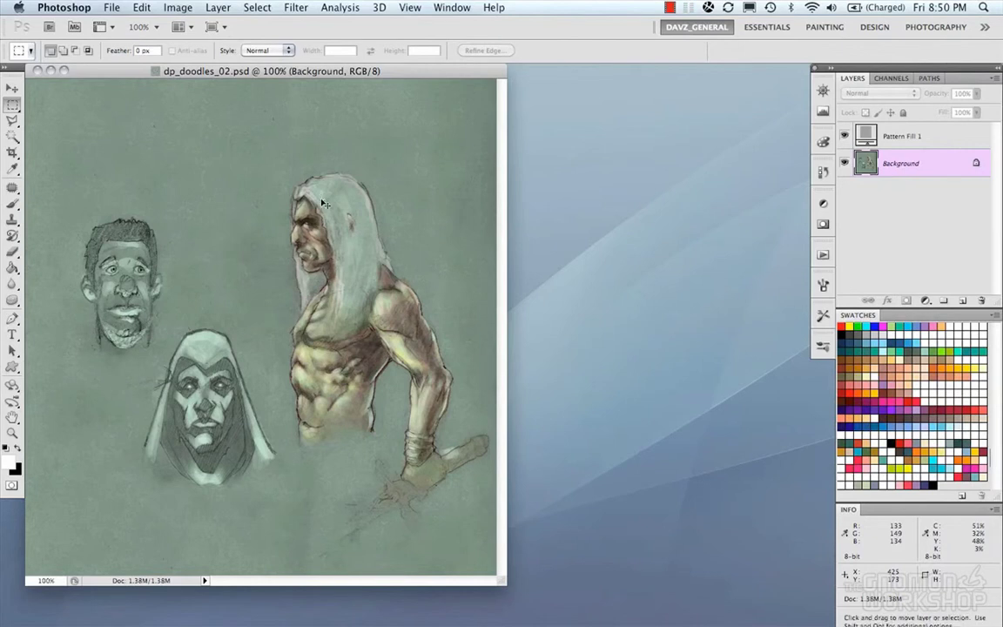
key("super+equal")
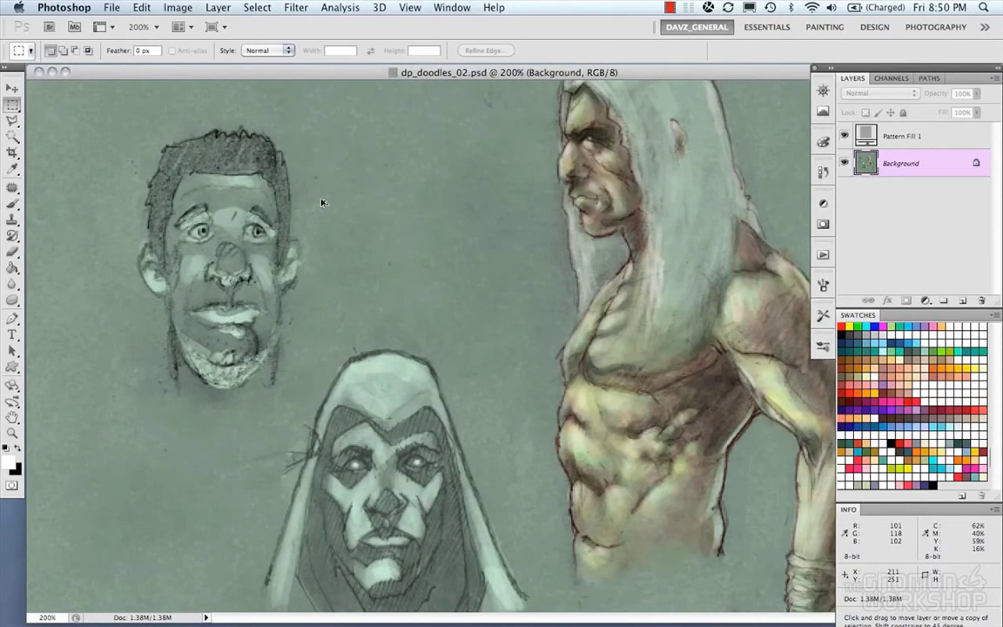
key("super+equal")
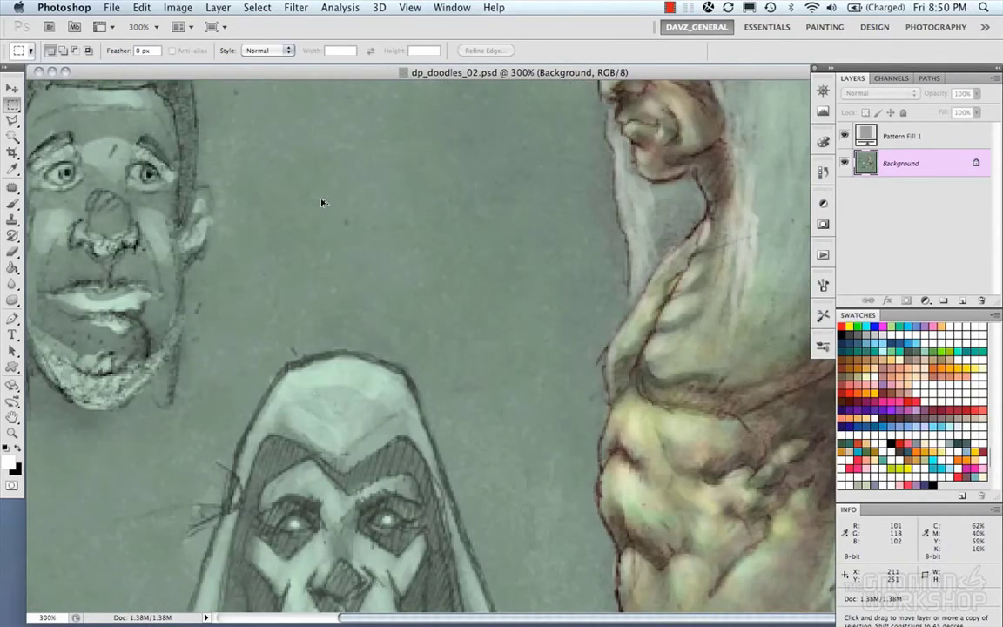
key("super+minus")
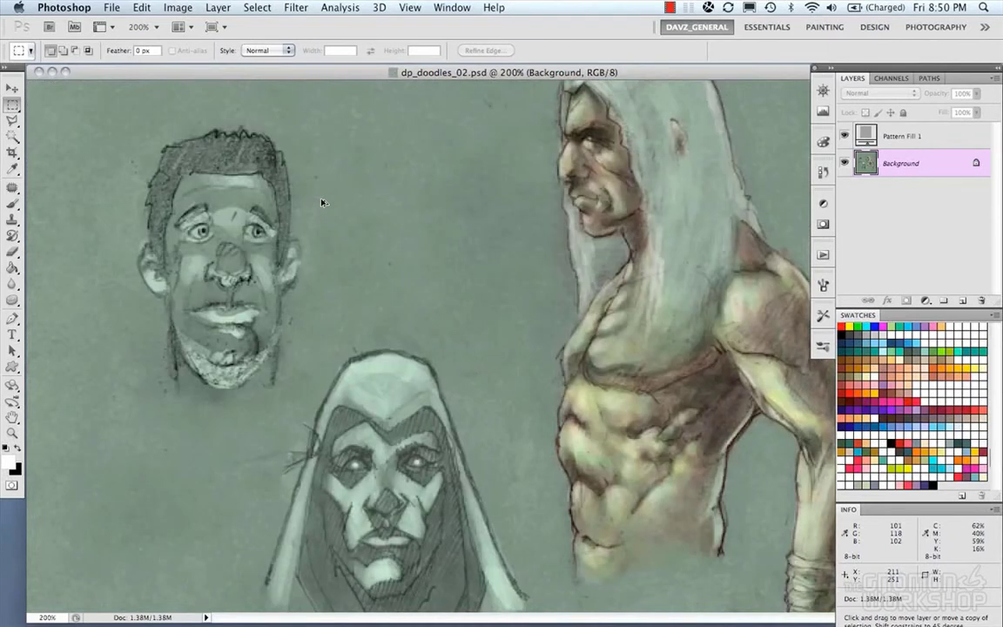
key("super+minus")
key("super+minus")
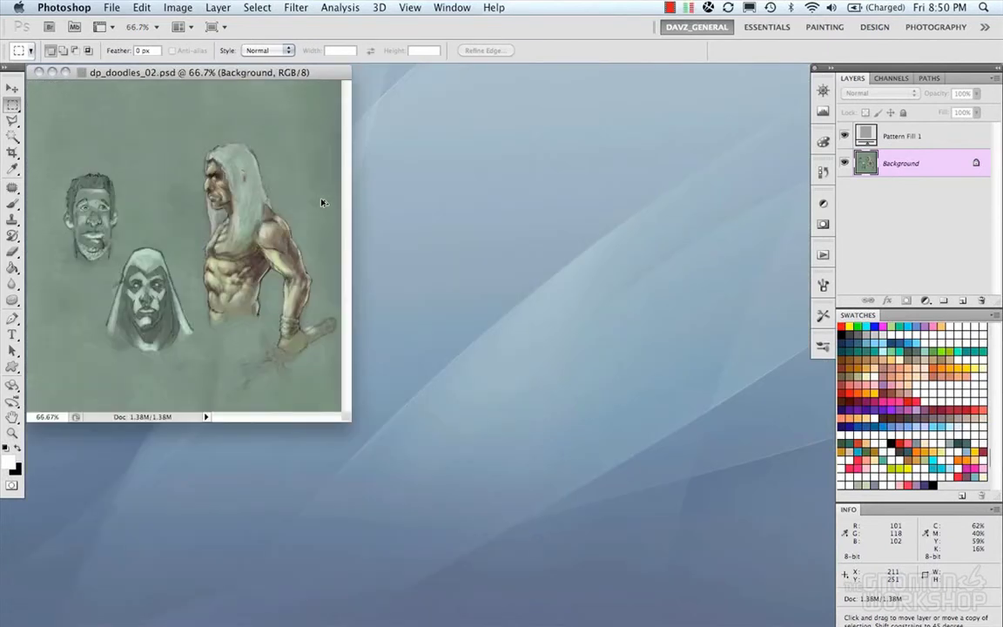
key("super+minus")
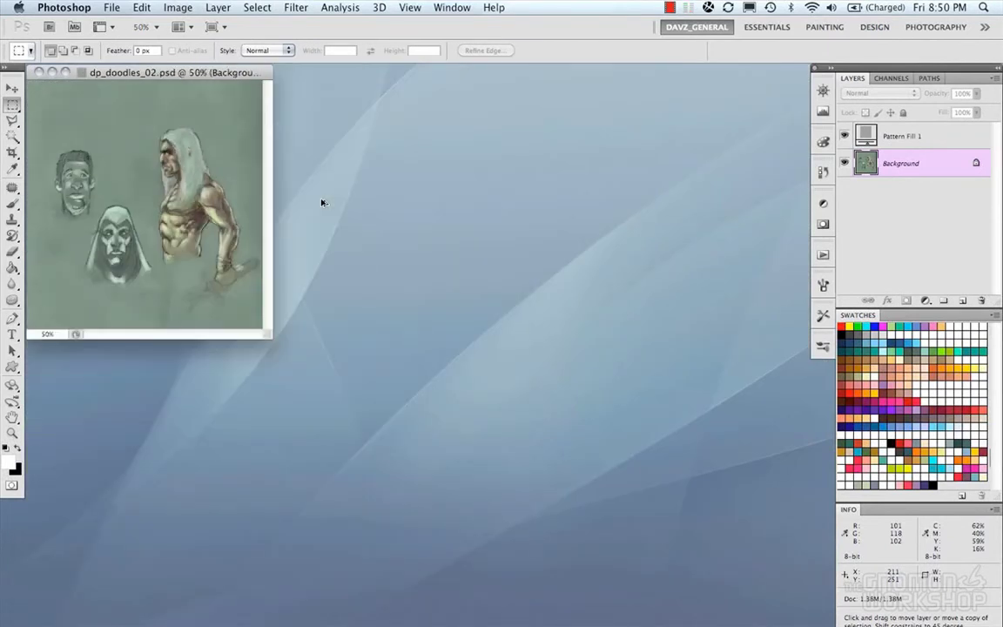
key("super+plus")
key("super+plus")
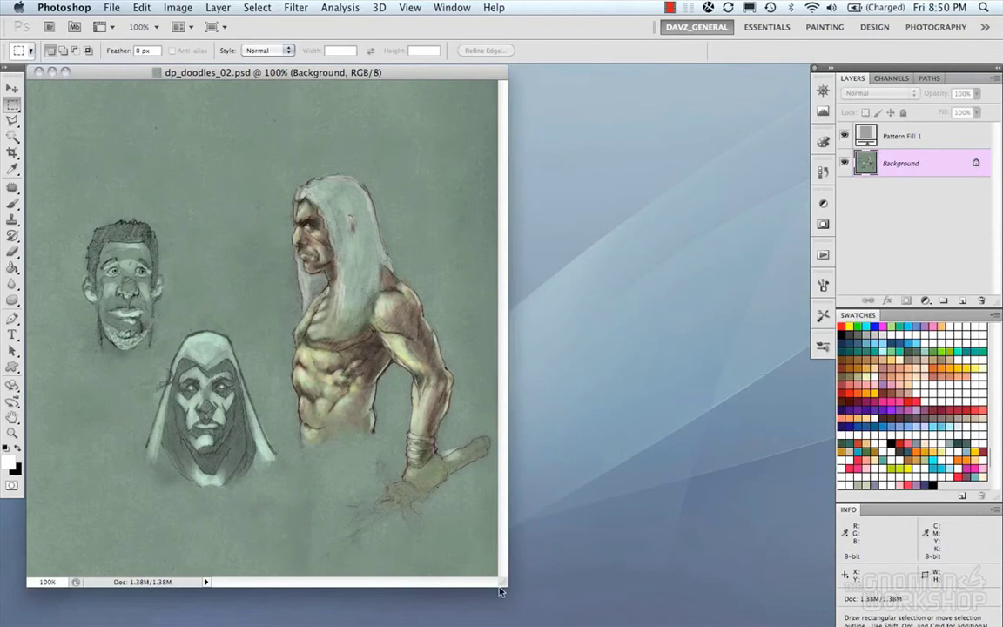
Enlarge the document window and show the Navigator panel from the Window menu.
left_click_drag(505, 584, 795, 622)
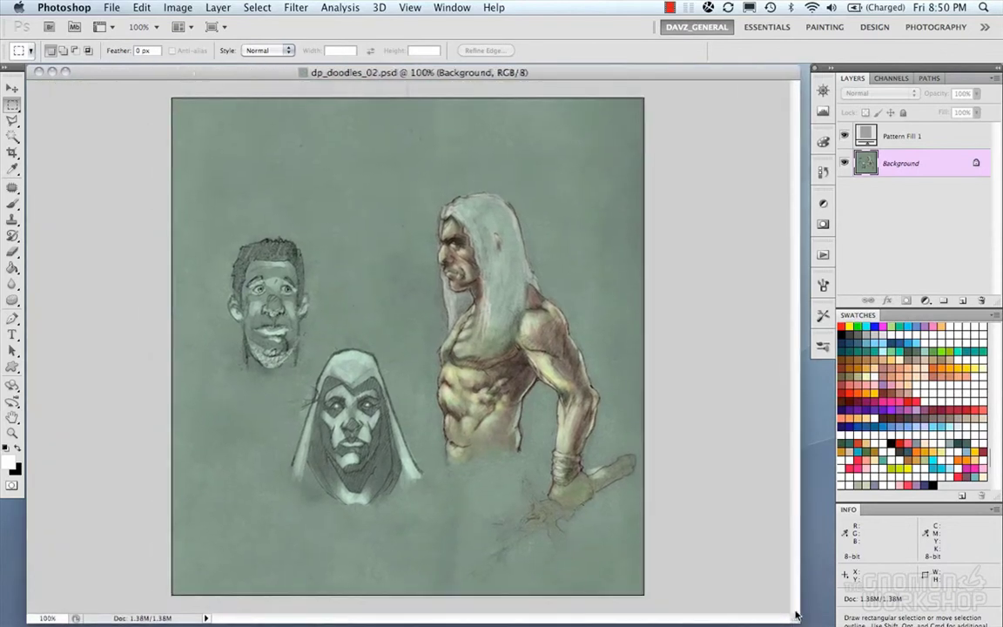
left_click(822, 93)
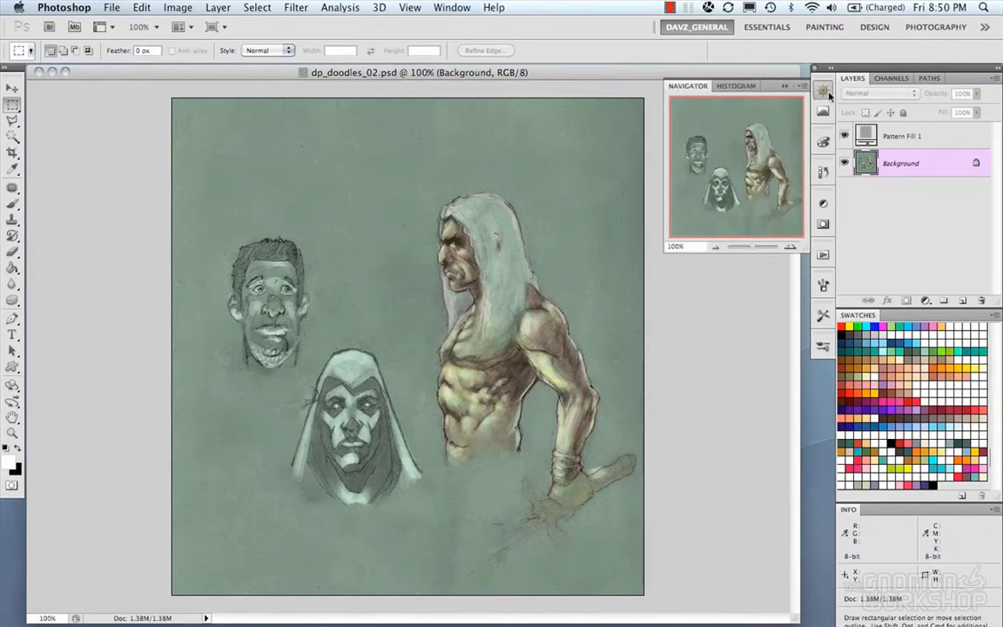
left_click(740, 81)
left_click(453, 7)
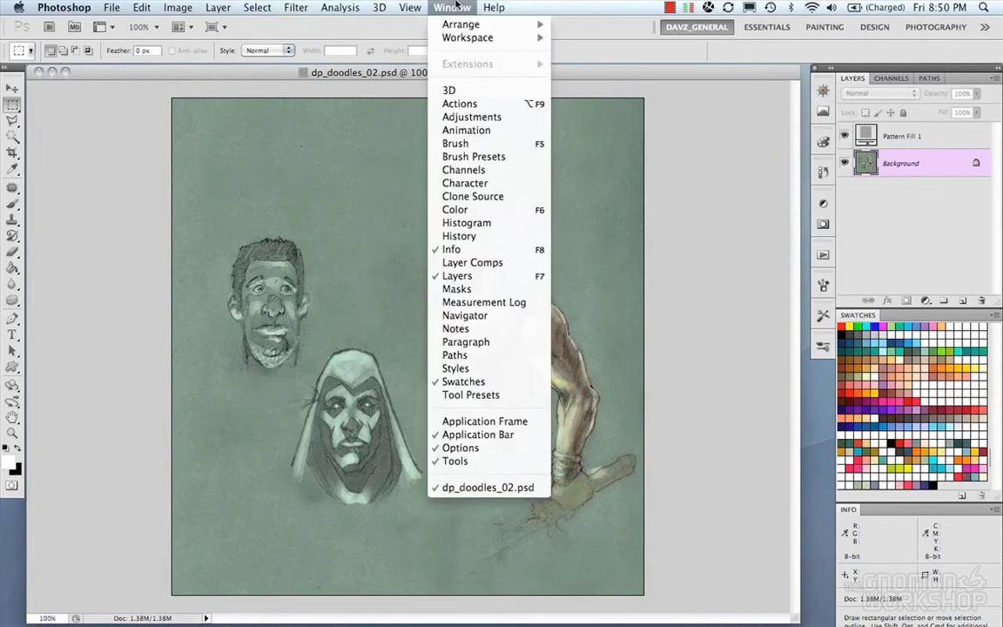
left_click(466, 316)
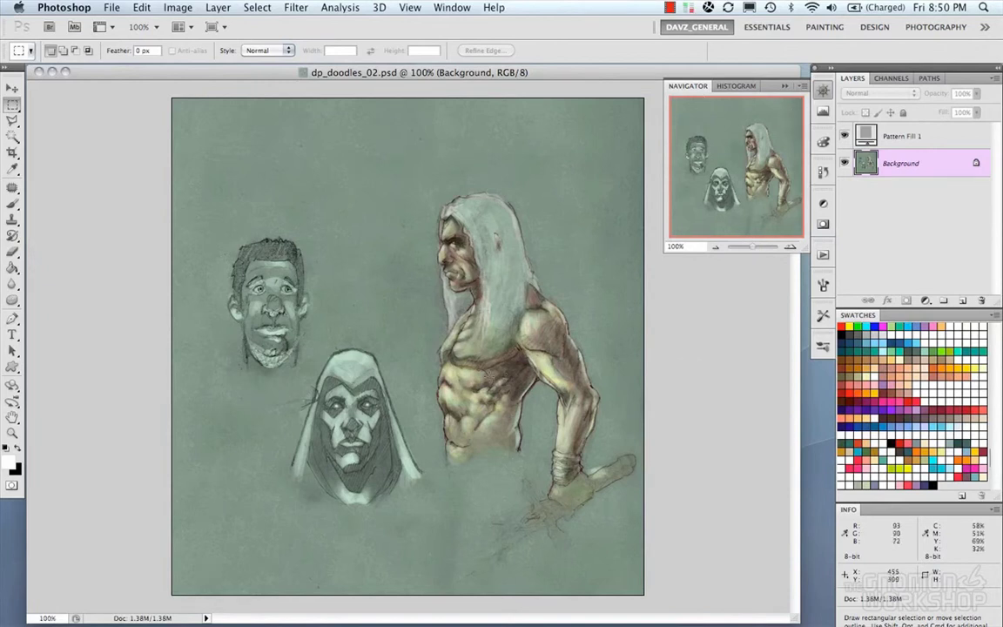
Pan around the sketches by dragging the Navigator's view box.
scroll(489, 373, "up", 5)
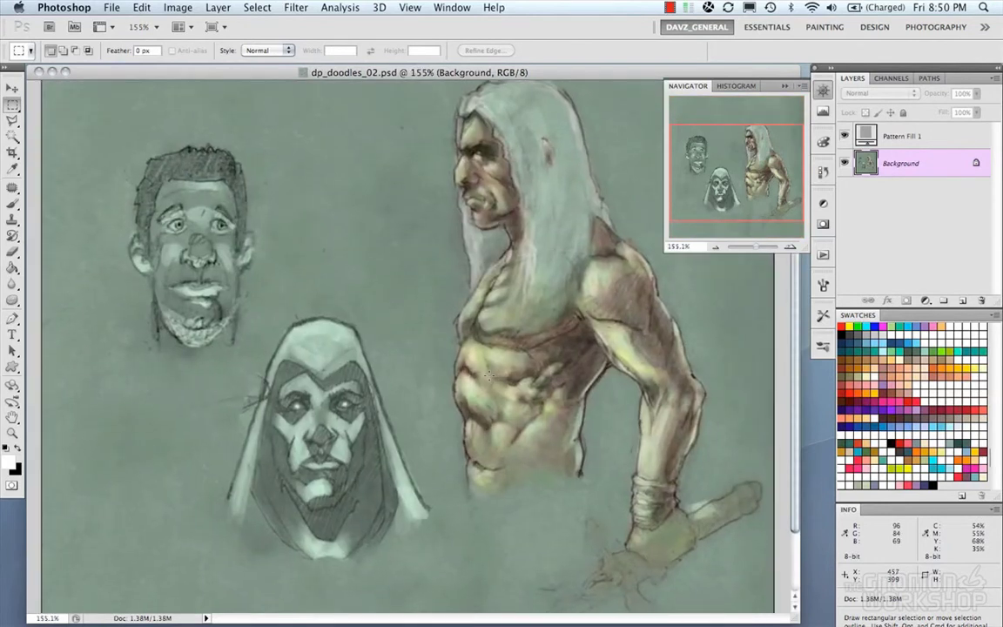
scroll(489, 373, "up", 2)
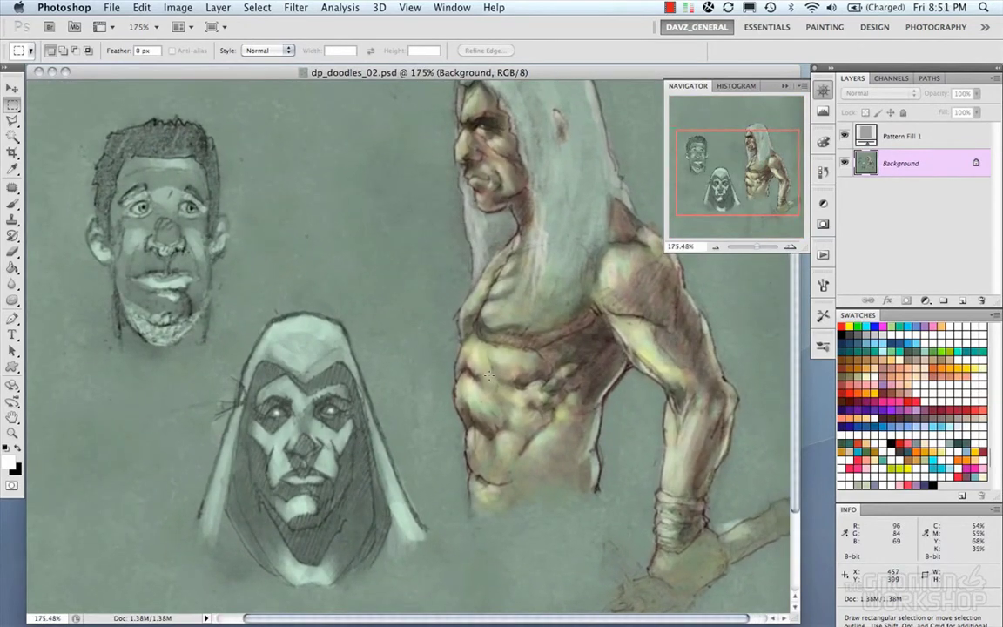
left_click_drag(717, 167, 713, 168)
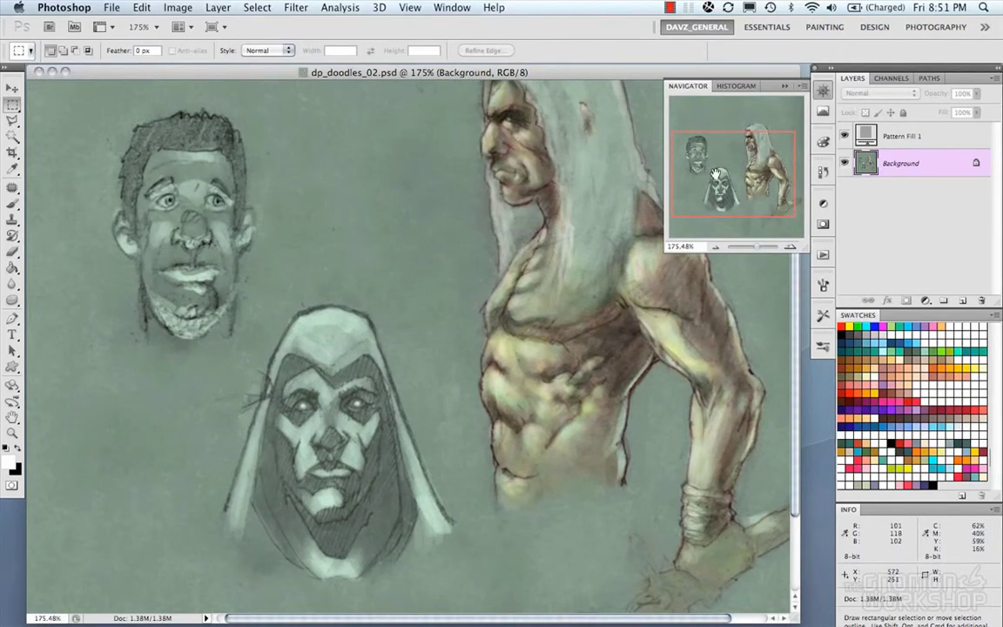
mouse_move(716, 174)
left_mouse_down()
mouse_move(721, 185)
mouse_move(695, 162)
mouse_move(701, 181)
mouse_move(710, 150)
mouse_move(707, 198)
mouse_move(716, 152)
mouse_move(739, 175)
mouse_move(729, 159)
left_mouse_up()
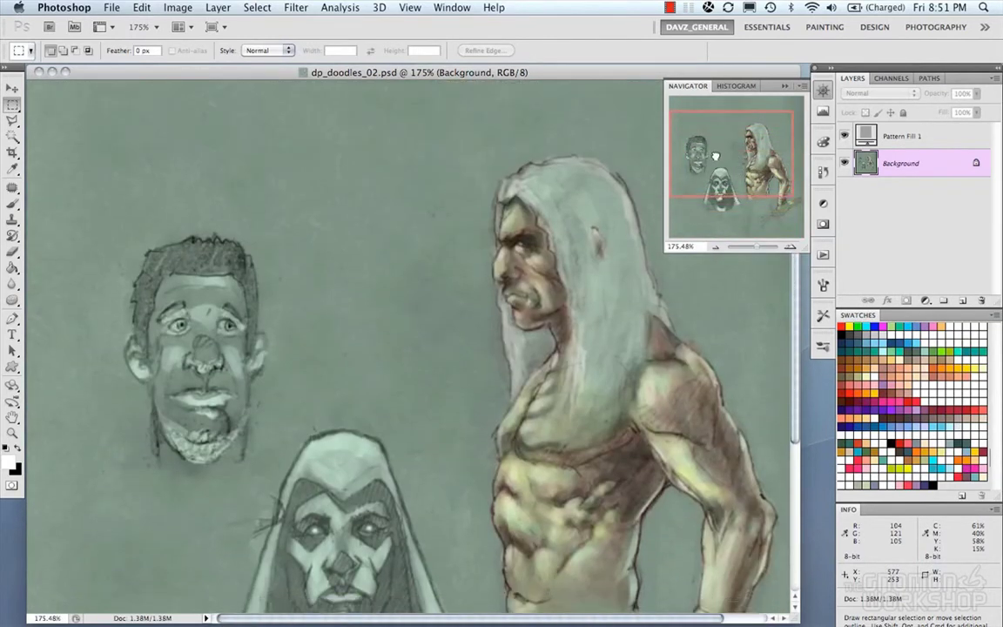
Zoom to about 149%, then between 200% and 100% using the Navigator's zoom slider and buttons.
left_click_drag(763, 248, 758, 250)
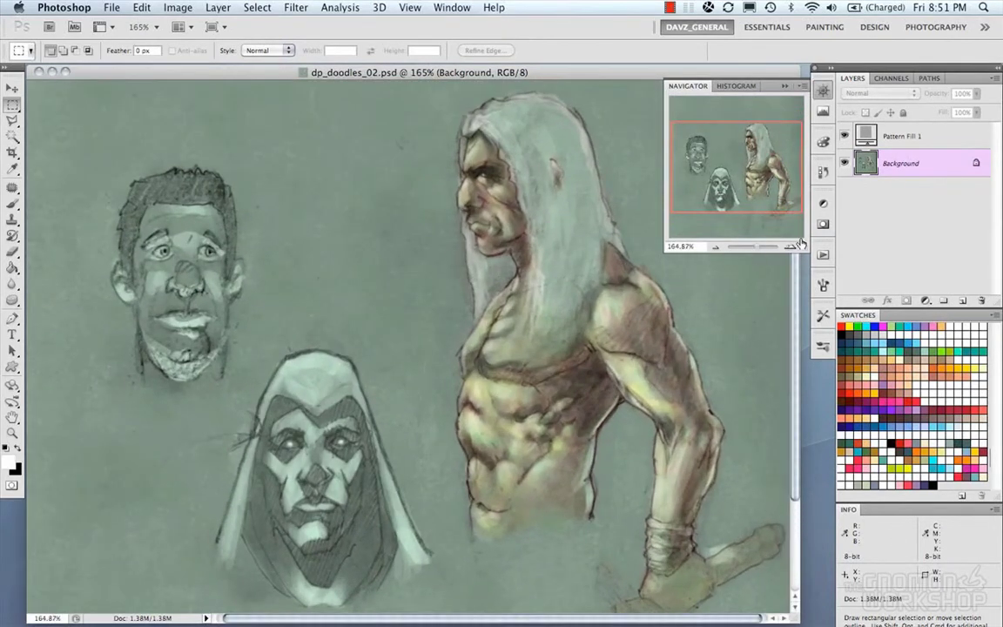
left_click(794, 248)
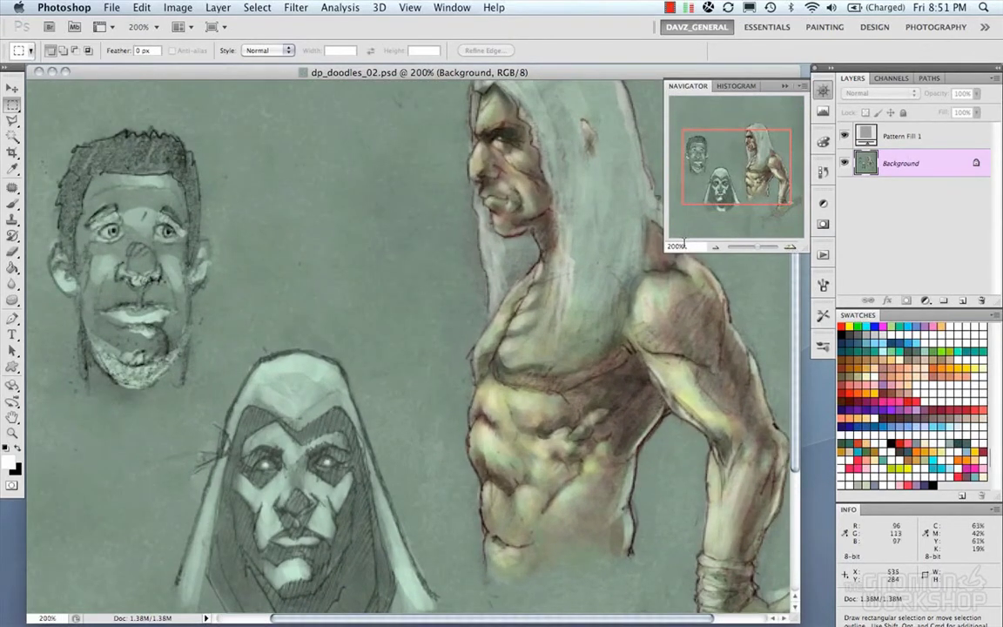
left_click(714, 249)
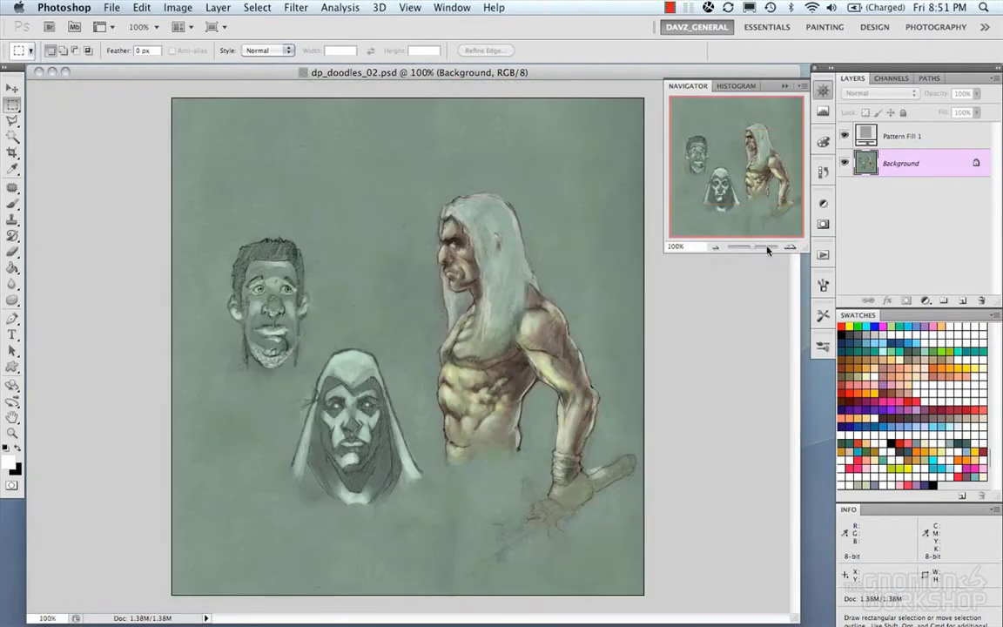
left_click(790, 250)
left_click(713, 249)
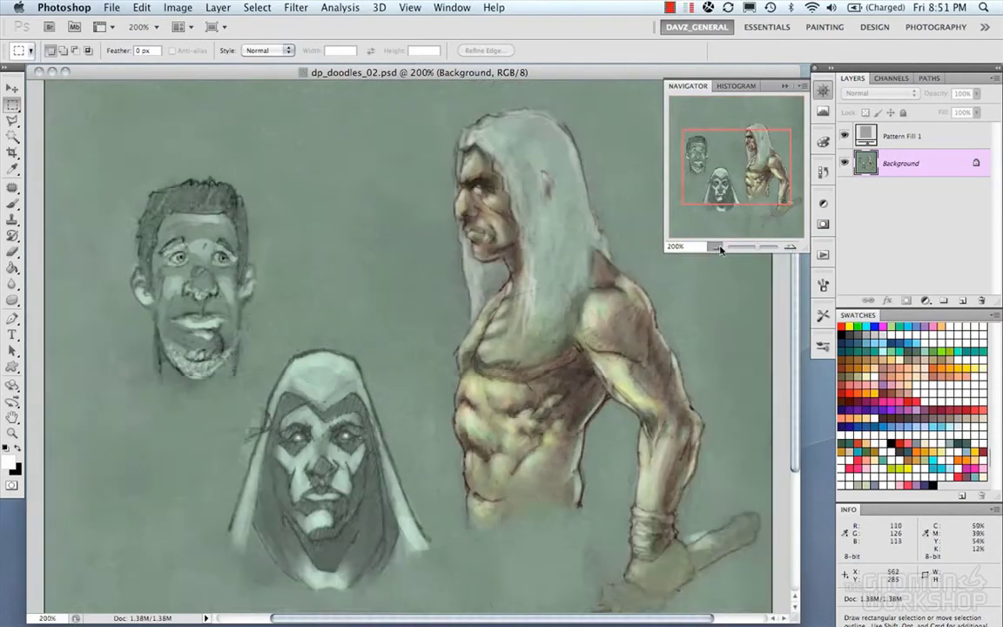
left_click(802, 85)
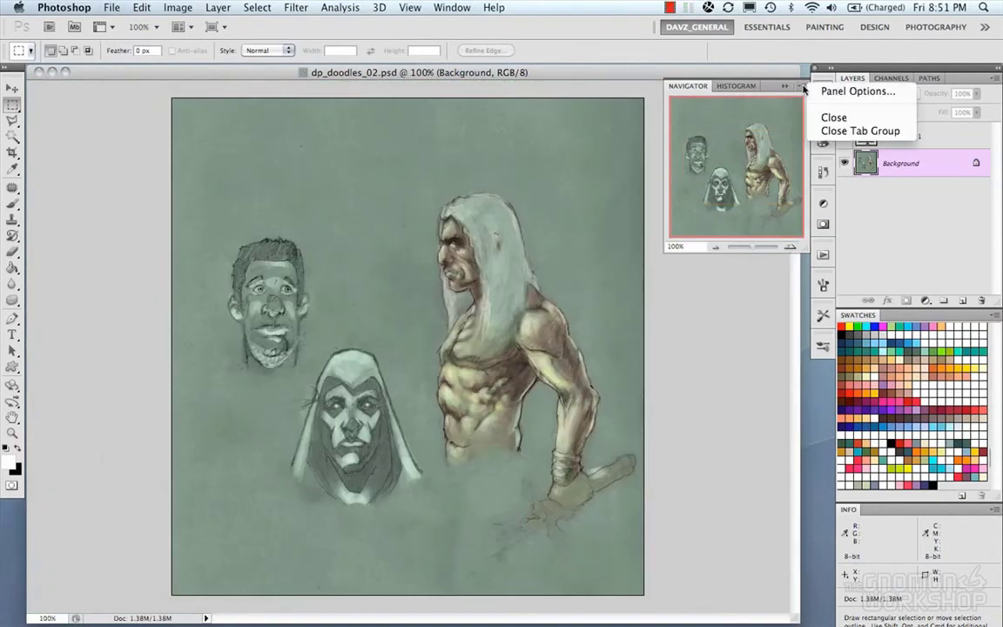
Try Green and Cyan for the Navigator view box, keep Light Red, and close the Navigator.
left_click(836, 99)
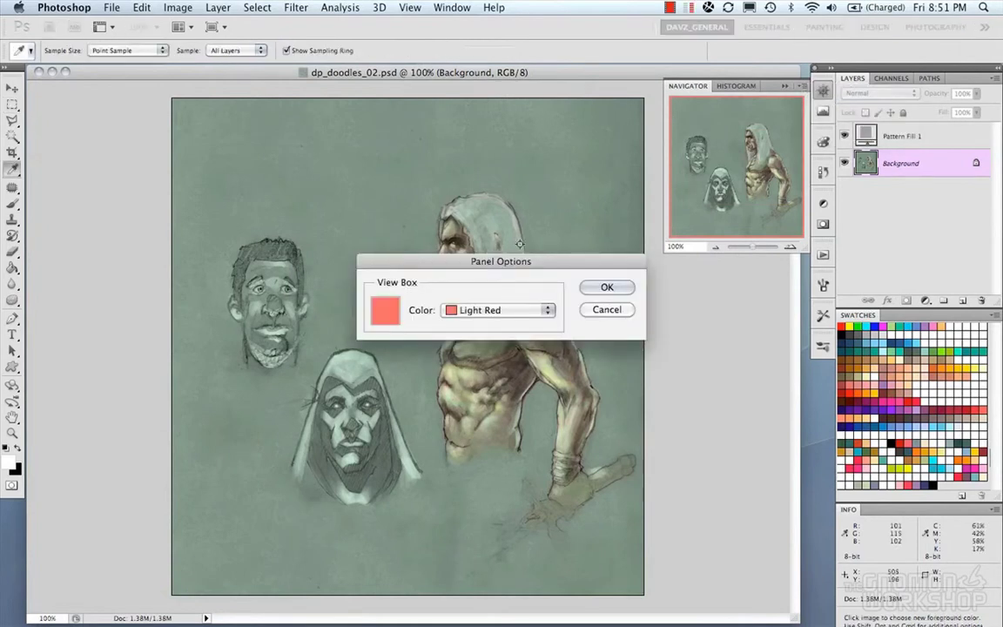
left_click_drag(524, 254, 685, 264)
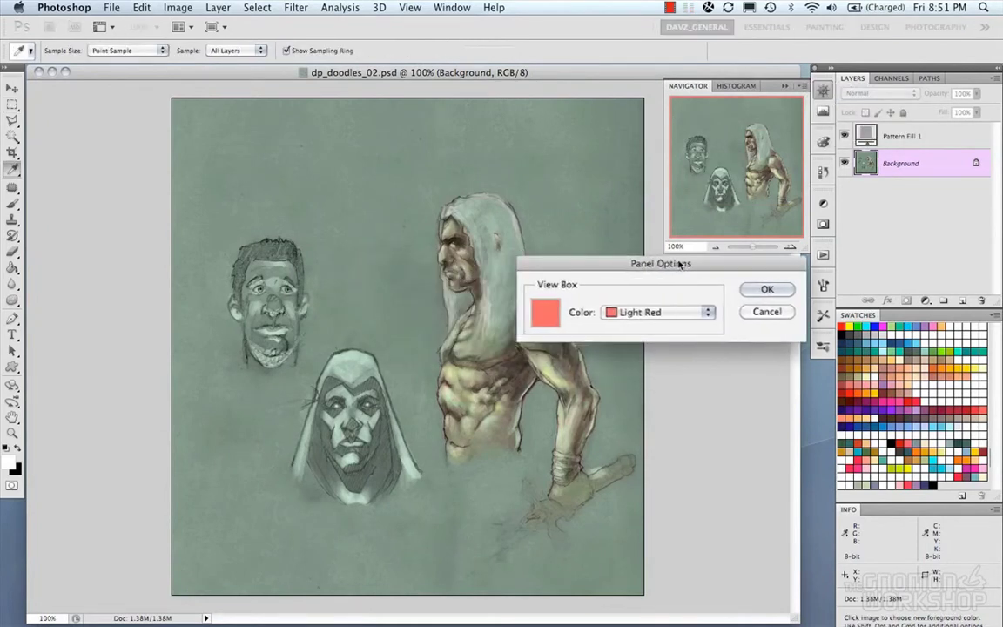
left_click(663, 316)
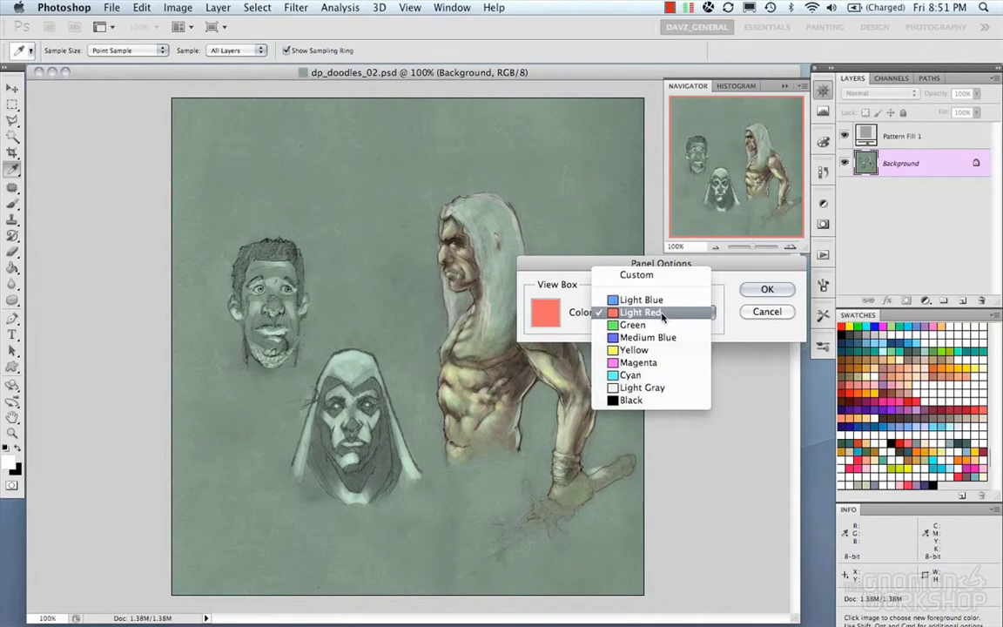
left_click(662, 325)
left_click(662, 314)
left_click(649, 380)
left_click(662, 314)
left_click(649, 247)
left_click(766, 289)
key("m")
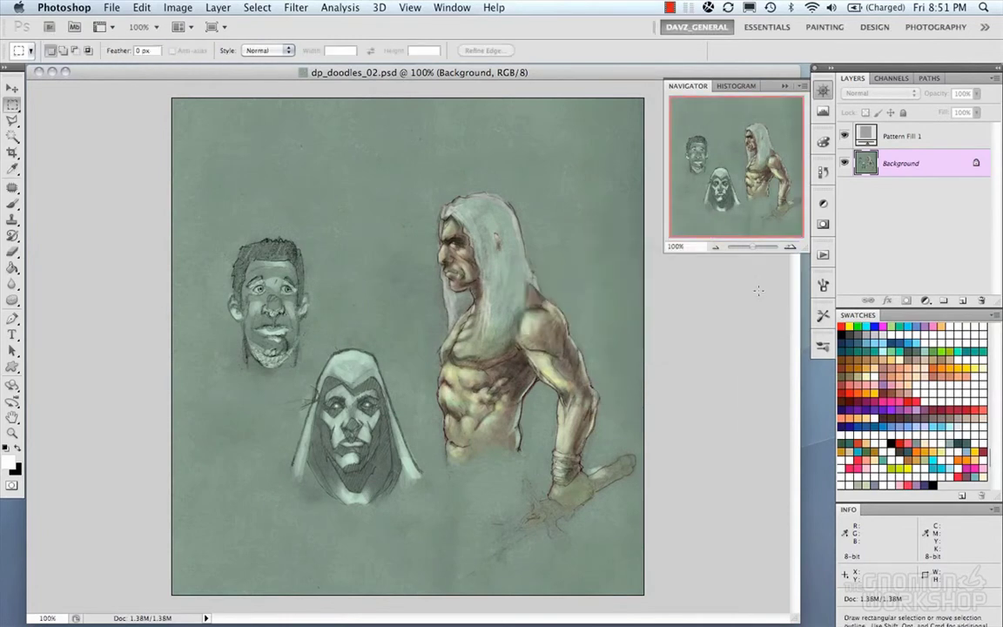
left_click(799, 89)
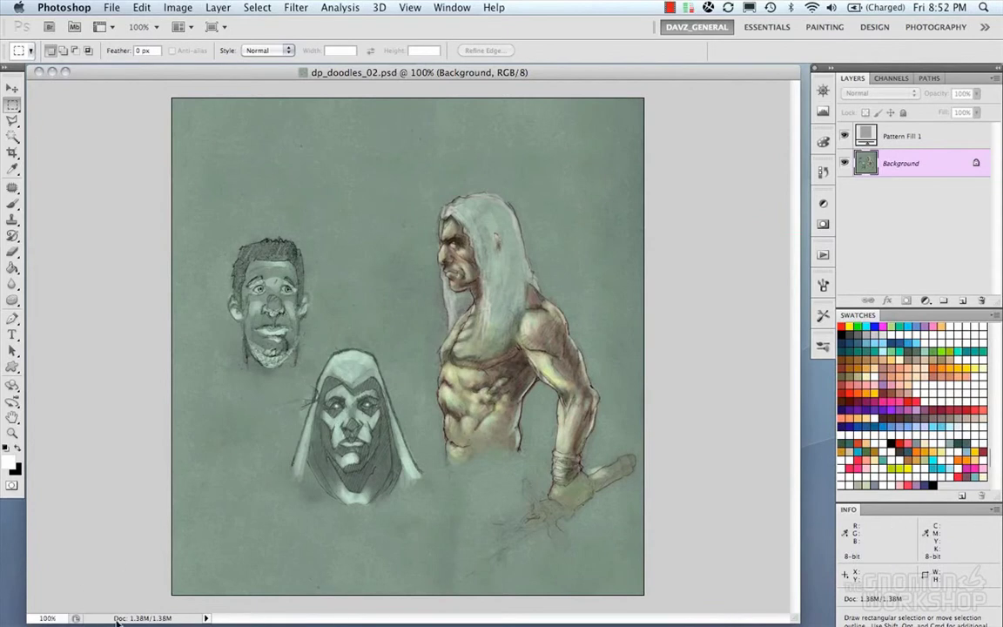
left_click(46, 618)
left_click(161, 618)
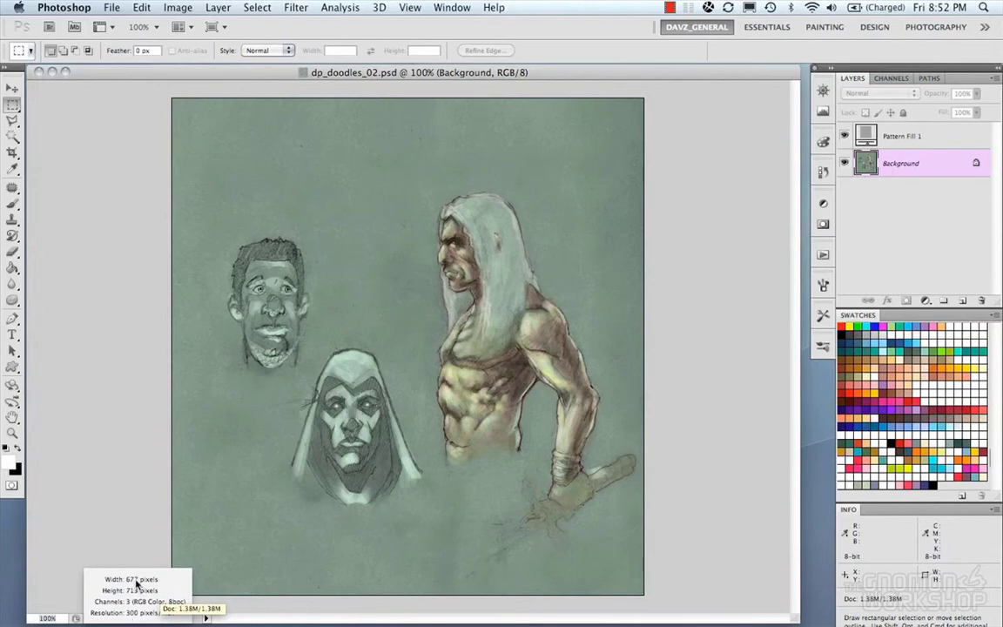
left_click_drag(161, 608, 147, 609)
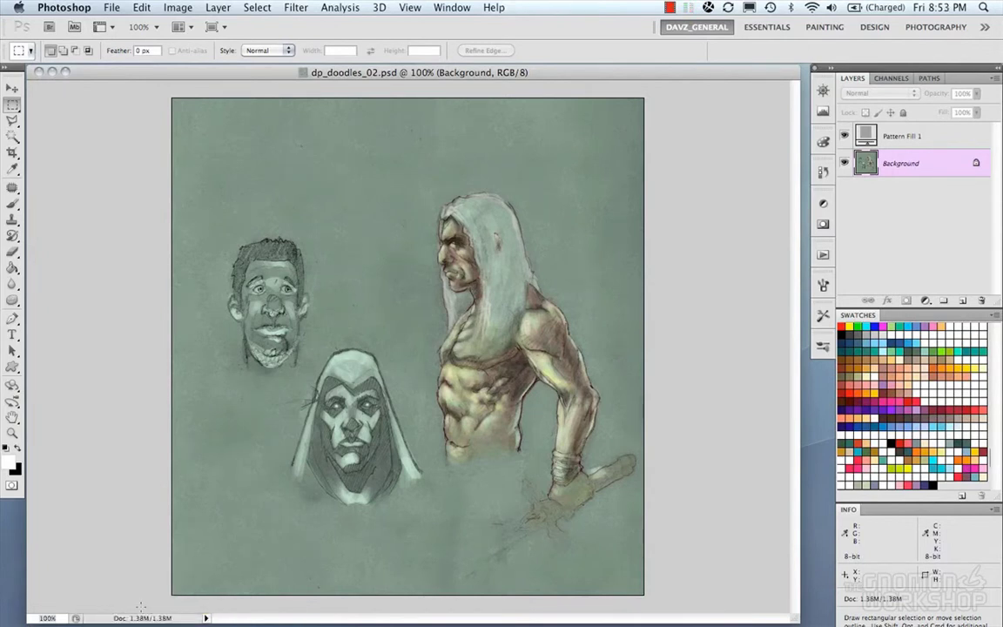
left_click(207, 618)
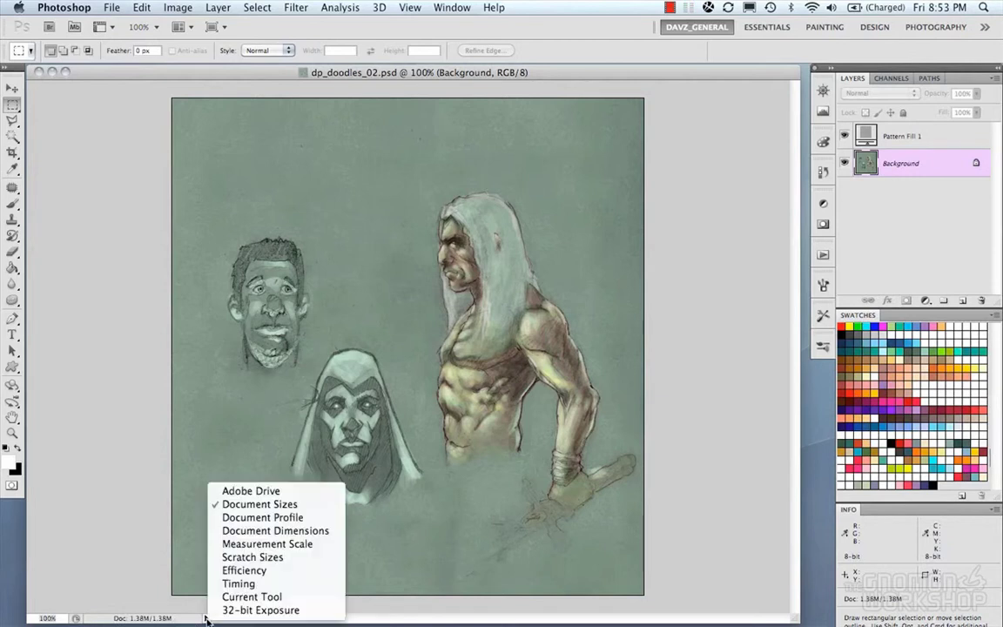
left_click(261, 517)
left_click(207, 618)
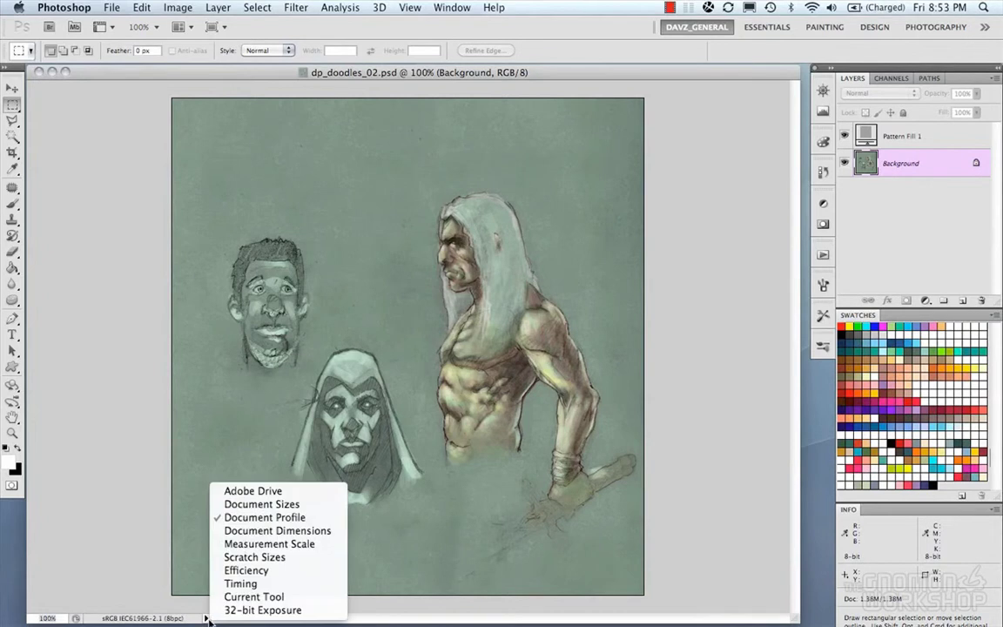
left_click(244, 537)
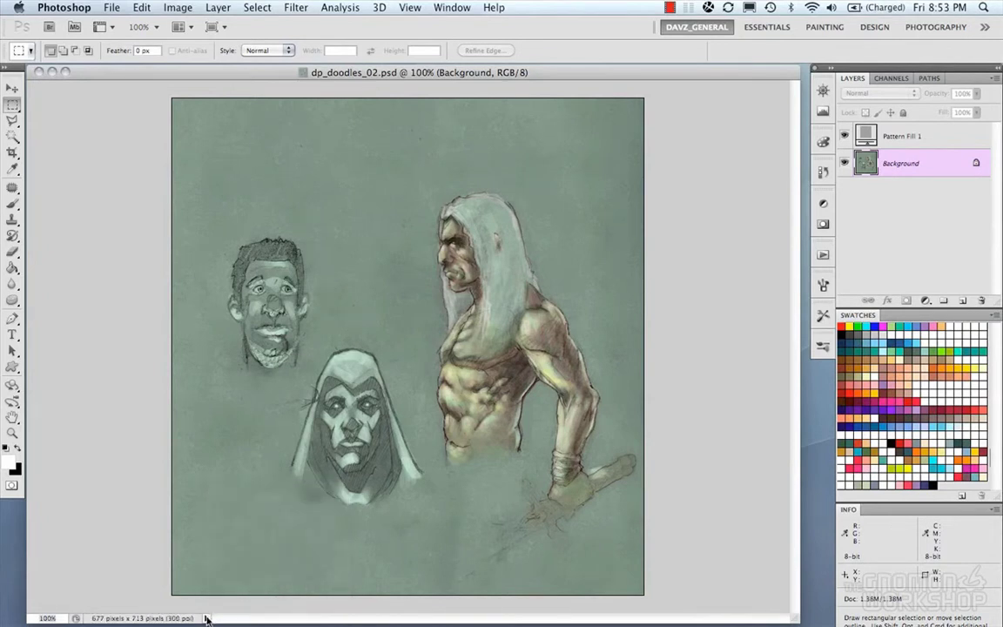
left_click(206, 618)
left_click(251, 545)
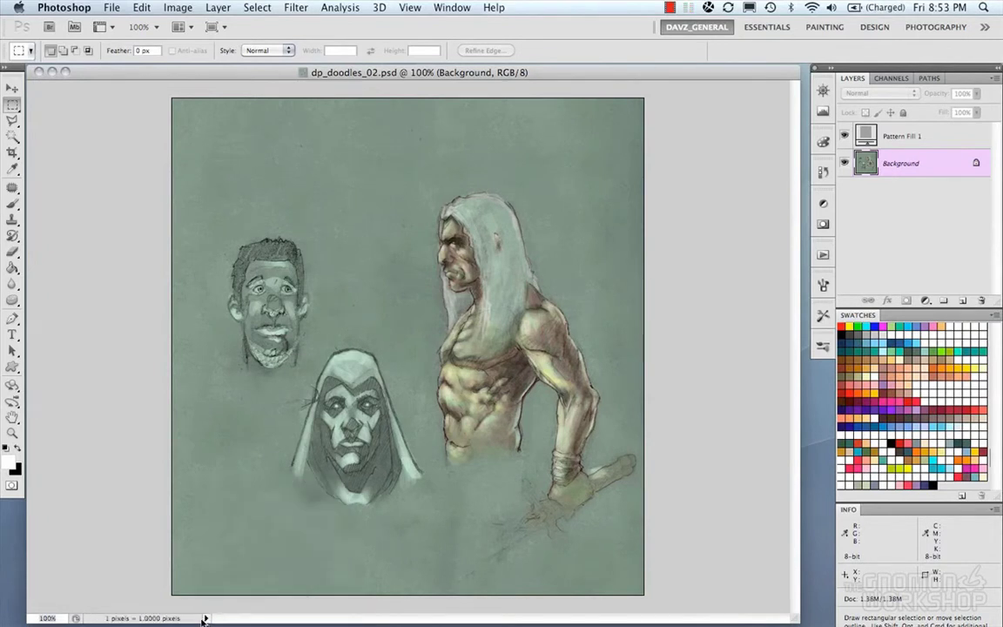
left_click(206, 617)
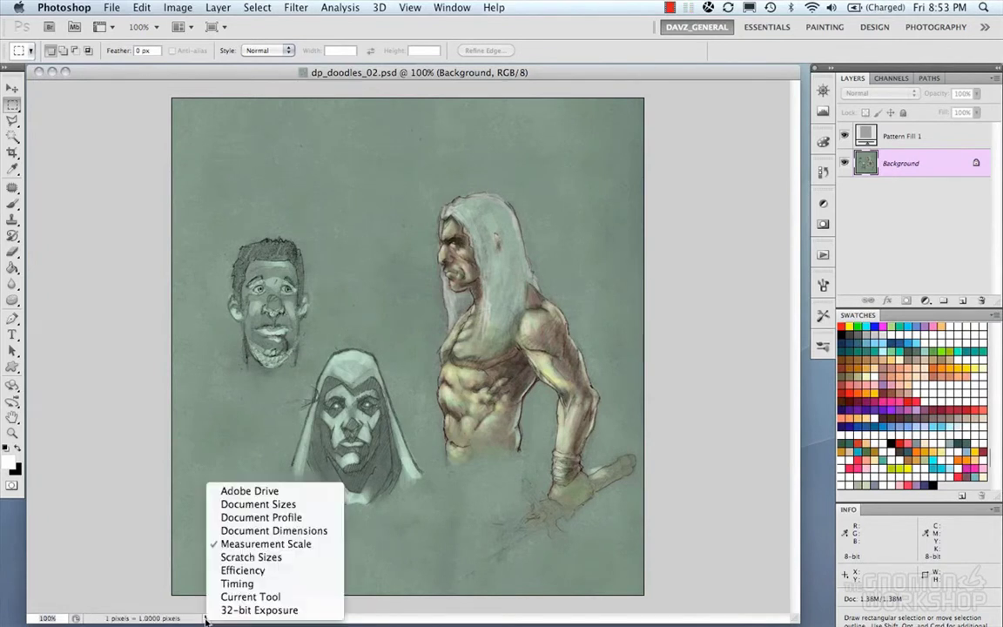
left_click(233, 572)
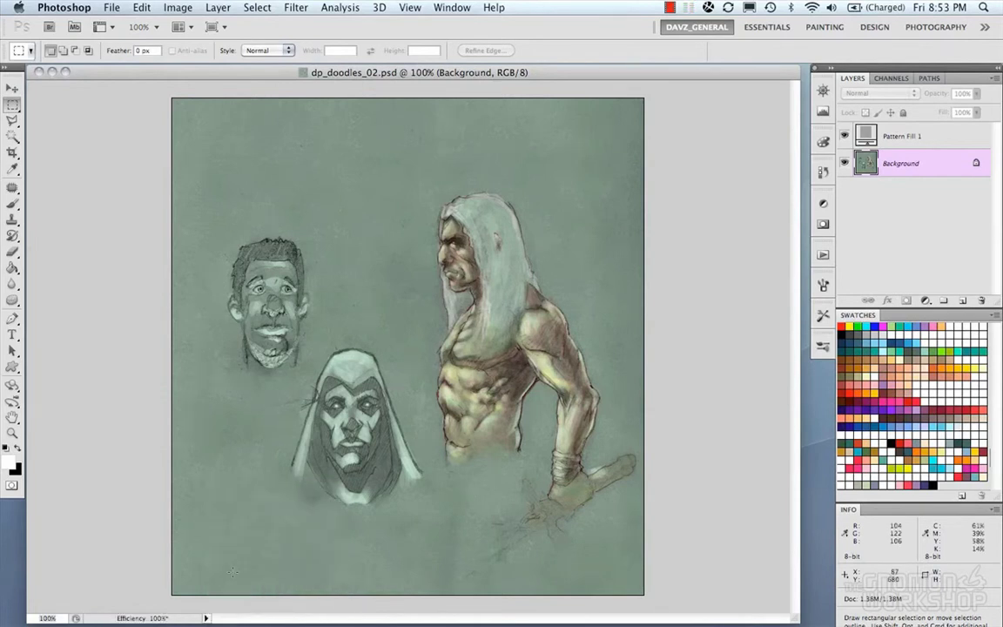
left_click(207, 618)
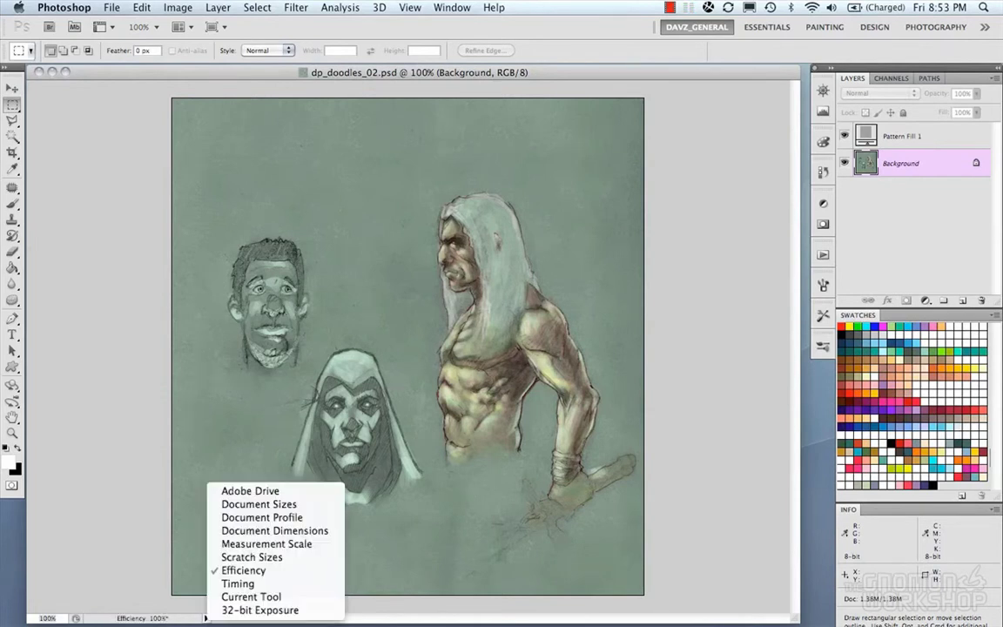
left_click(233, 596)
left_click(207, 618)
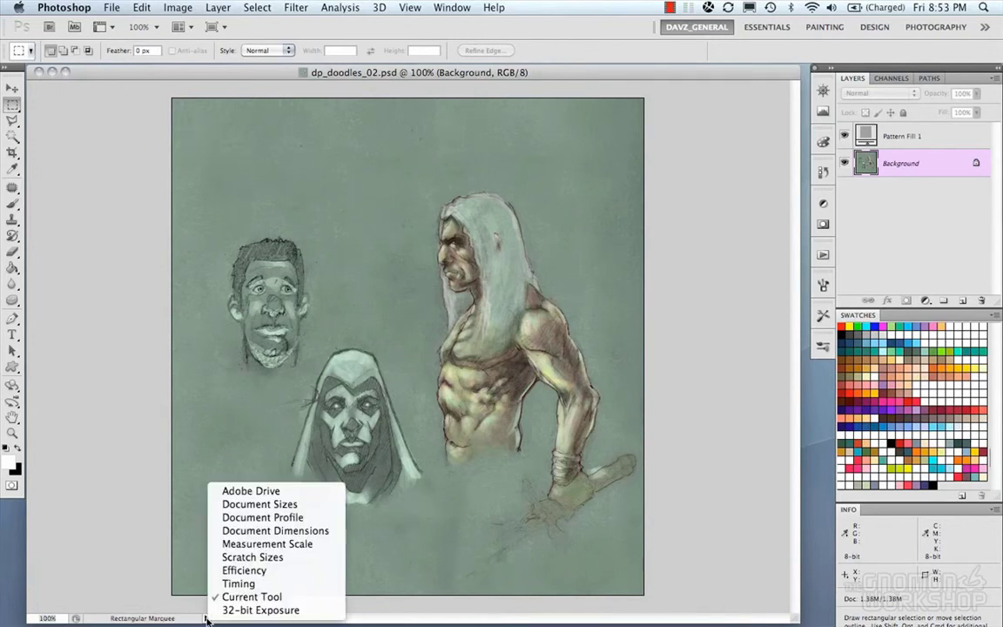
left_click(252, 505)
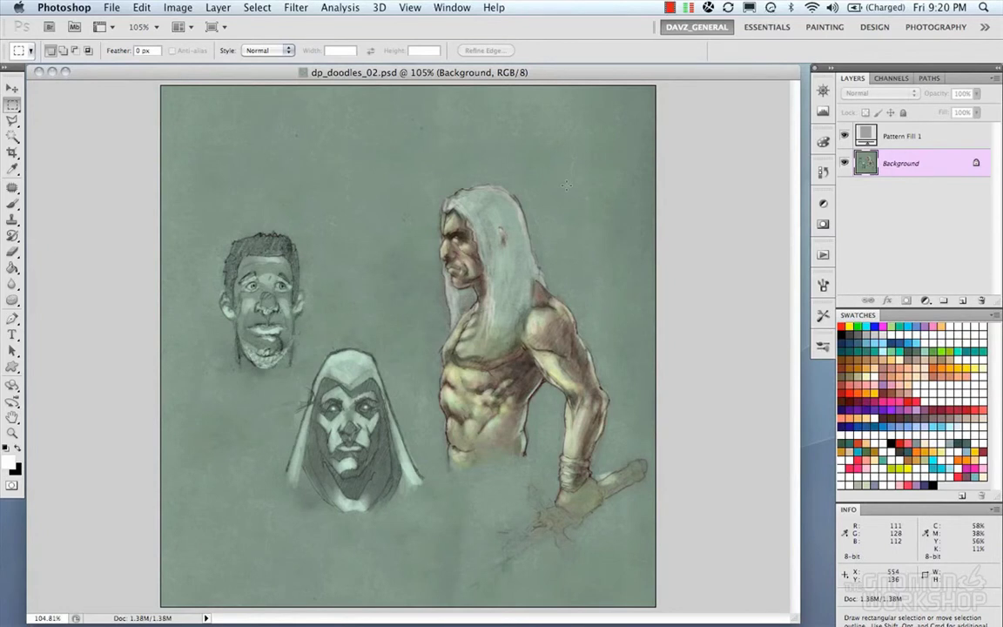
key("f")
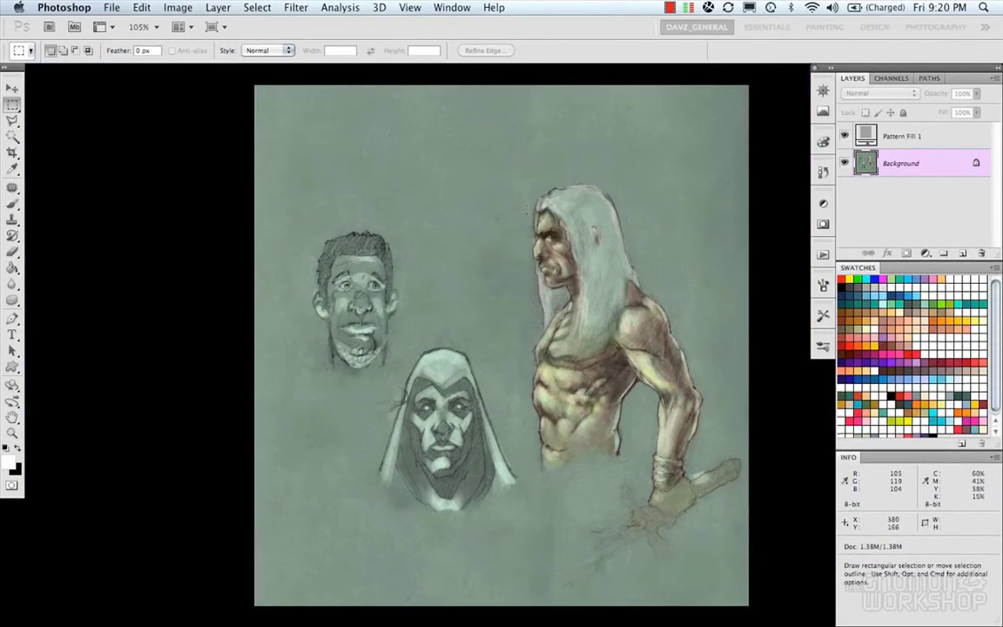
scroll(474, 213, "up", 5)
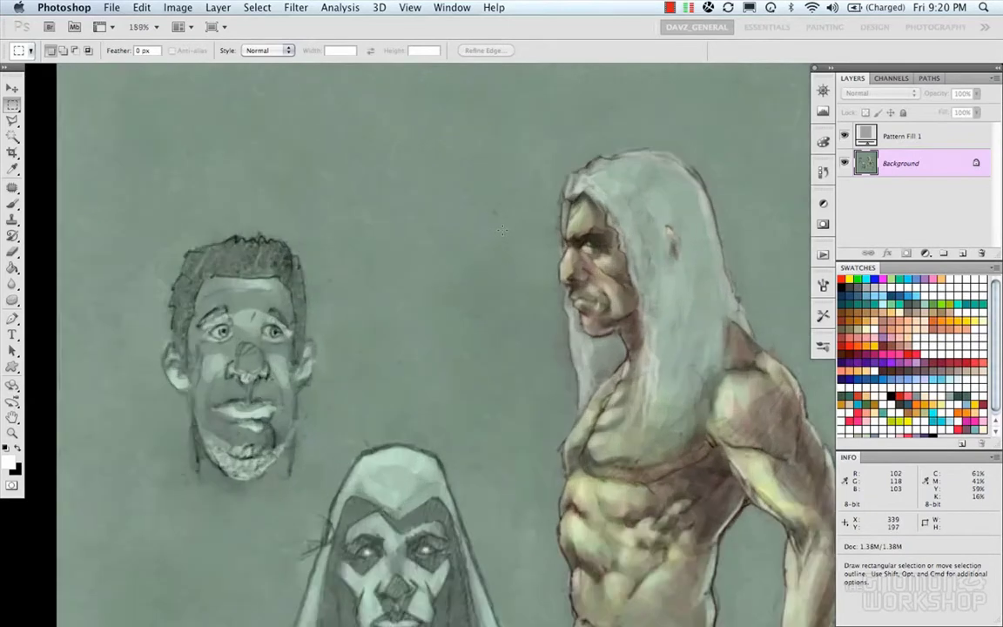
scroll(502, 231, "down", 3)
scroll(503, 231, "up", 2)
left_click_drag(530, 258, 492, 245)
scroll(492, 245, "down", 3)
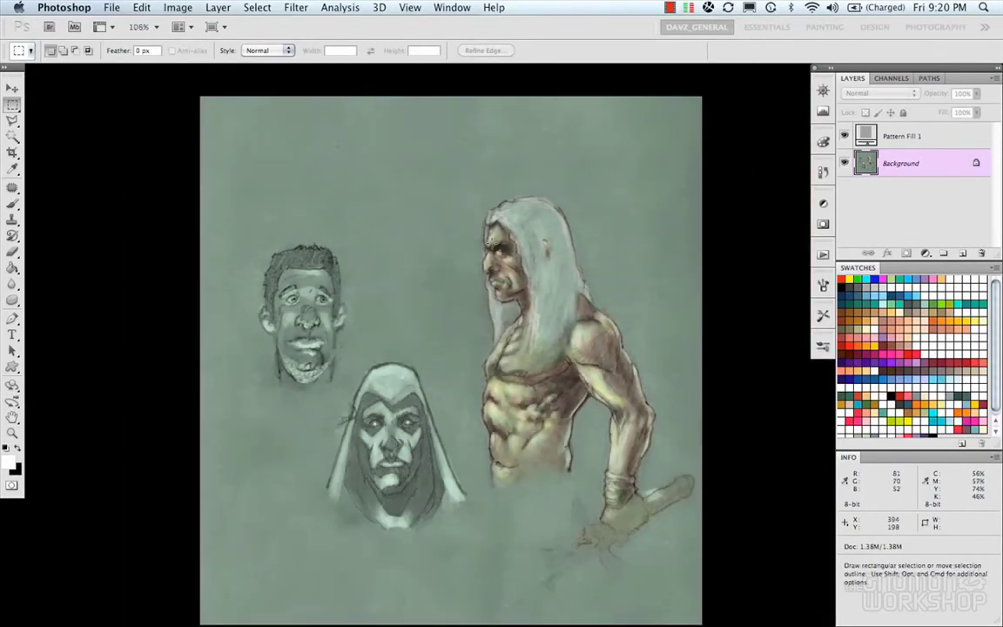
left_click(823, 91)
left_click(823, 91)
scroll(448, 222, "right", 1)
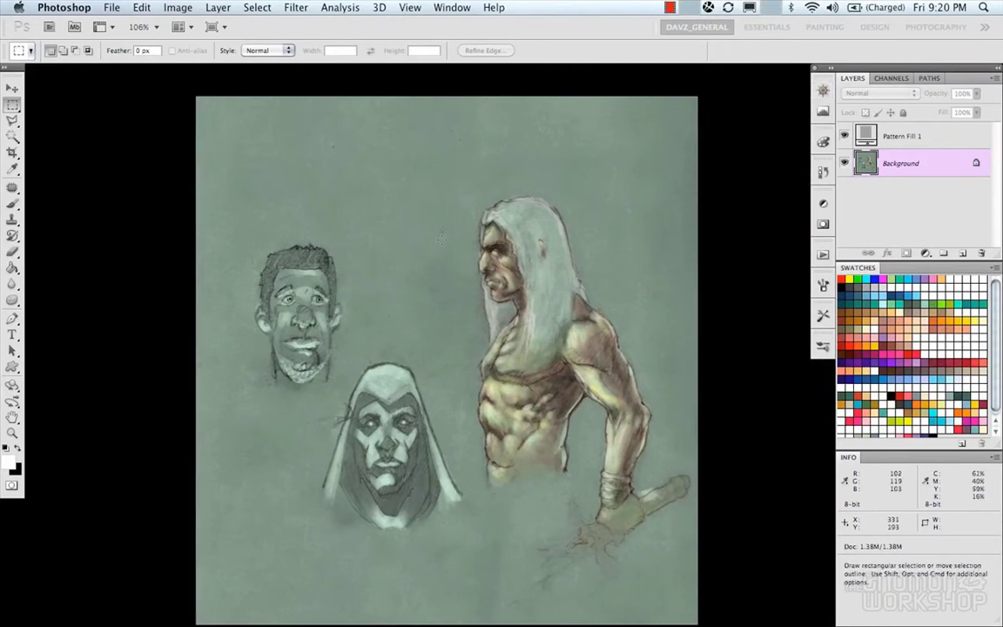
key("f")
key("f")
key("ctrl+plus")
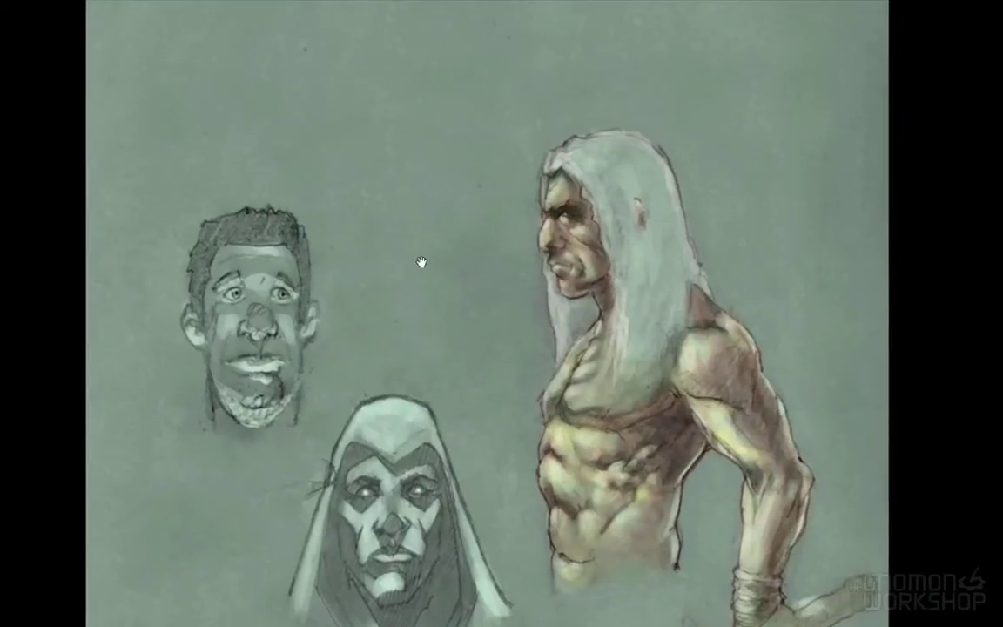
left_click_drag(420, 262, 437, 217)
left_click_drag(475, 383, 478, 270)
key("ctrl+minus")
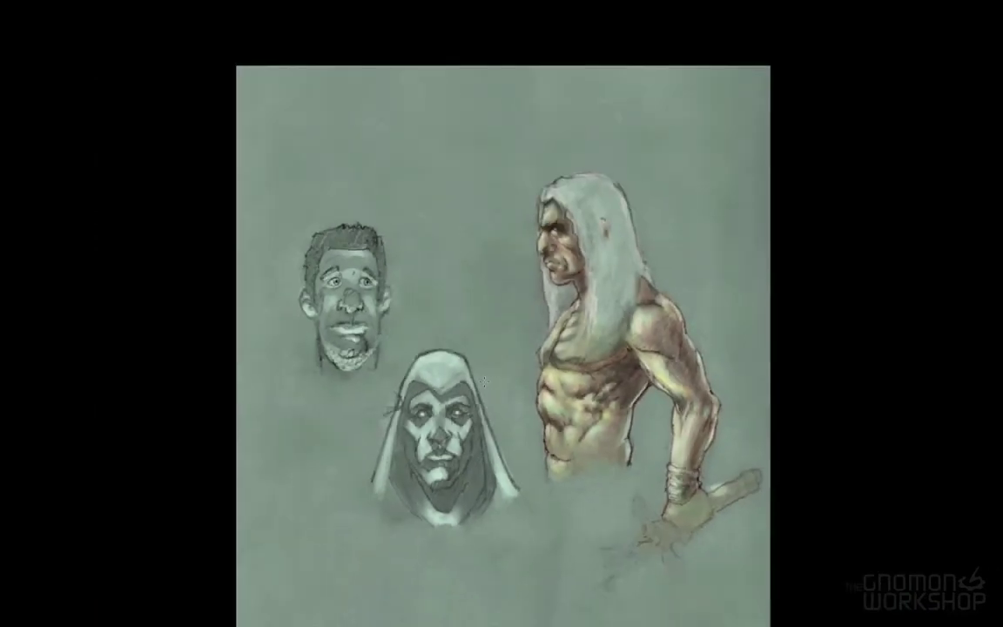
mouse_move(485, 381)
left_mouse_down()
mouse_move(482, 365)
mouse_move(468, 377)
left_mouse_up()
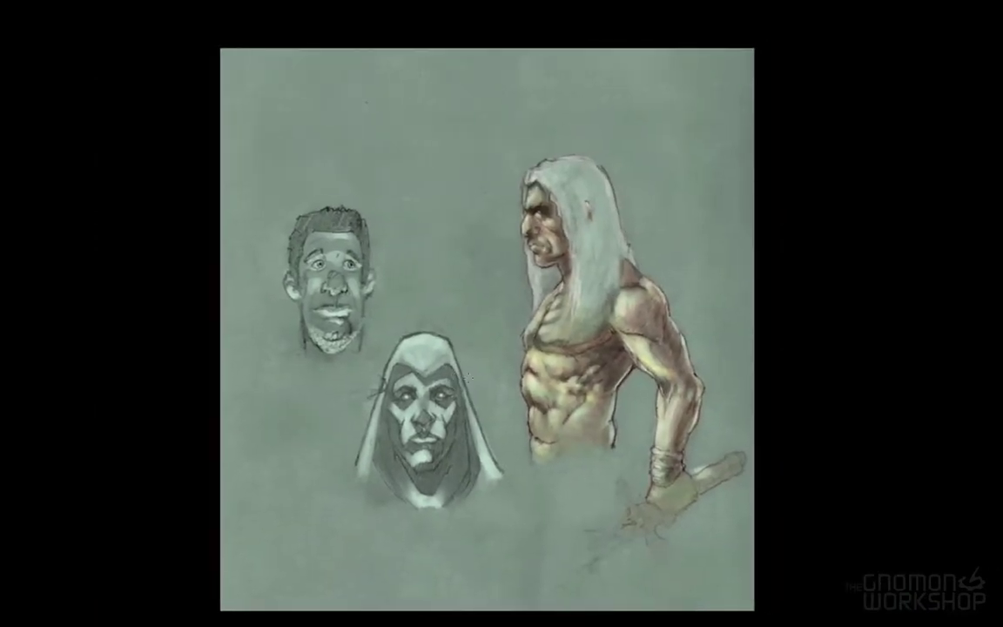
key("f")
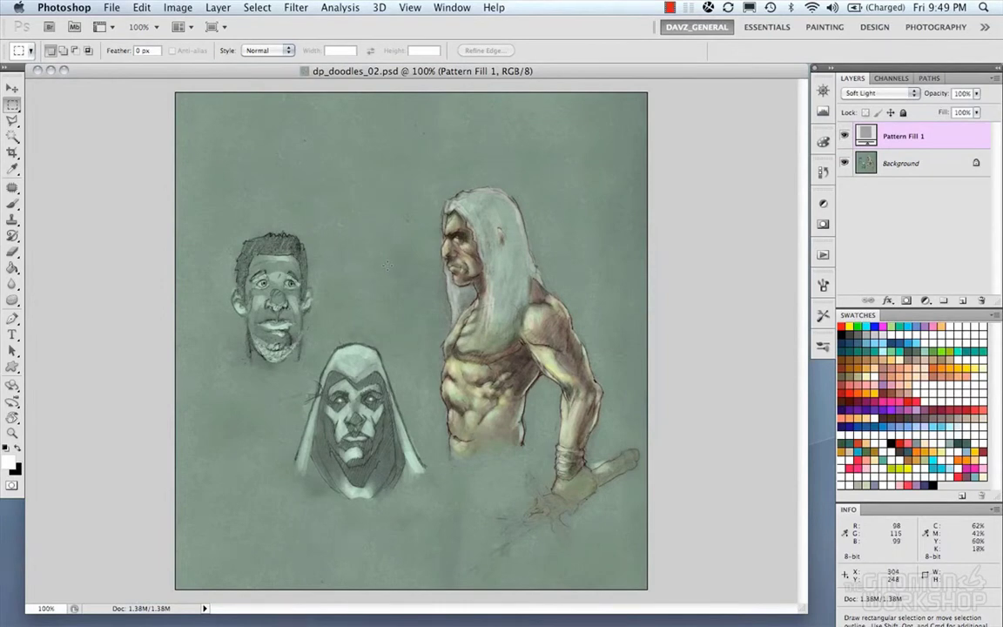
left_click(13, 418)
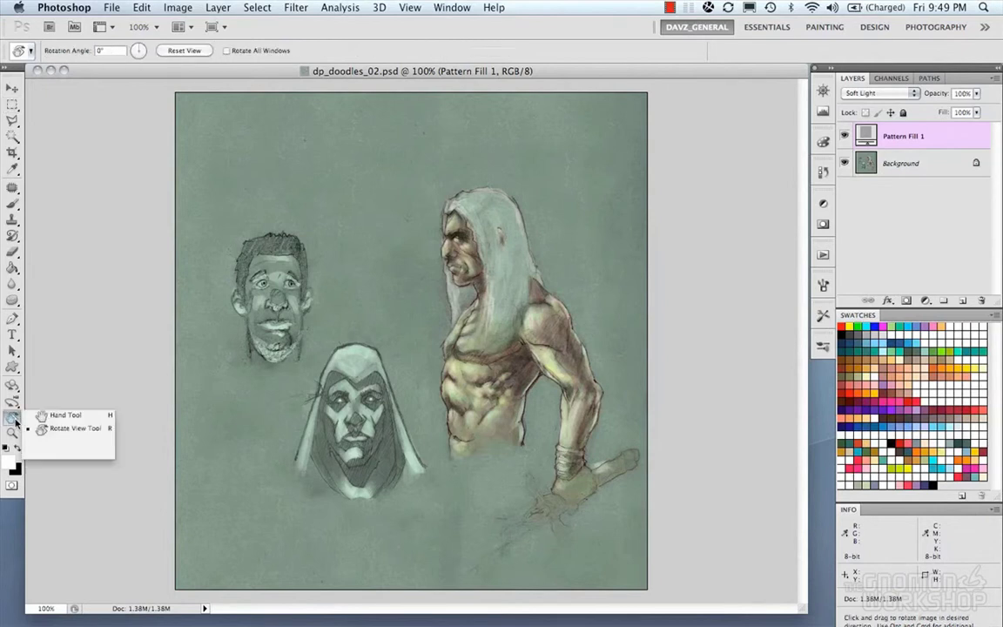
left_click(13, 422)
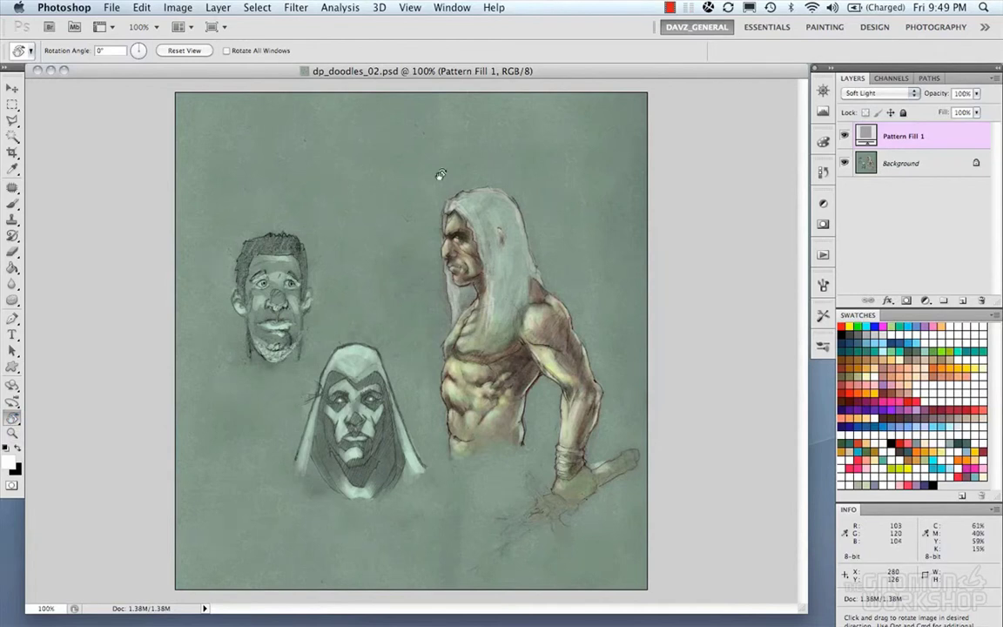
left_click_drag(442, 184, 505, 285)
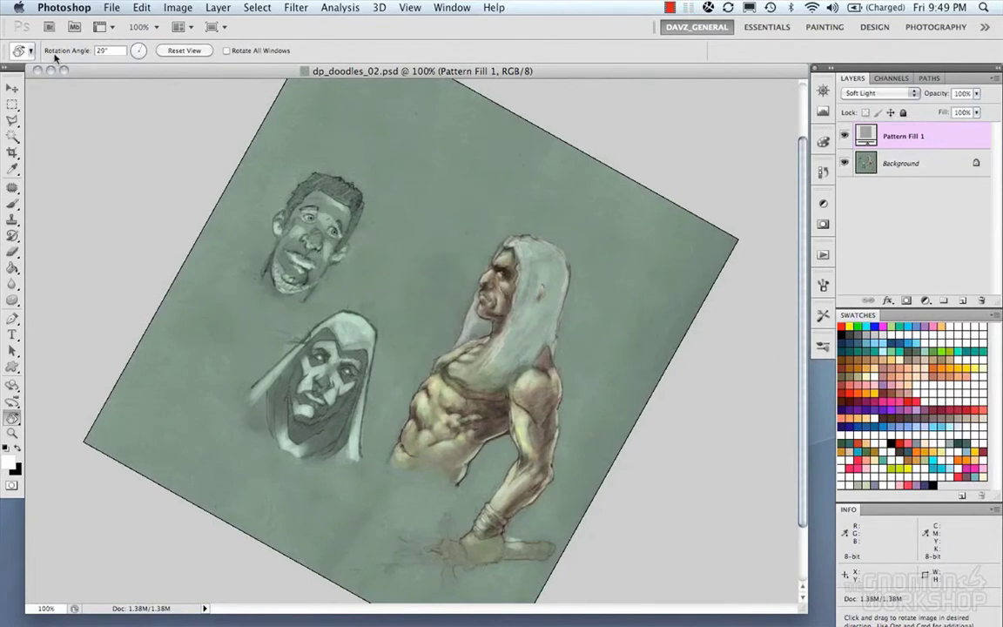
left_click(100, 51)
type("40")
key("Return")
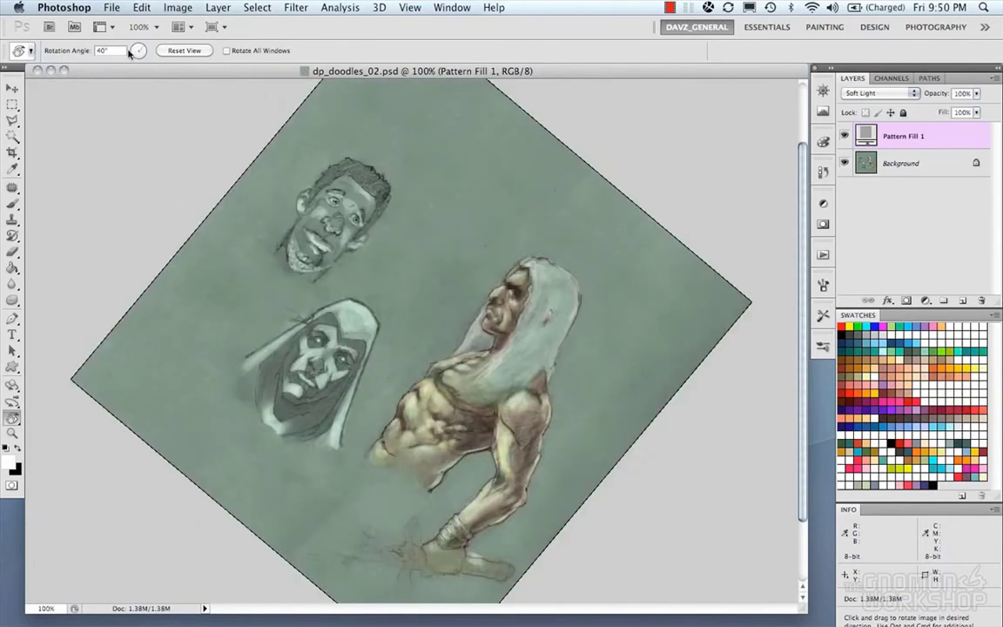
left_click_drag(139, 50, 139, 50)
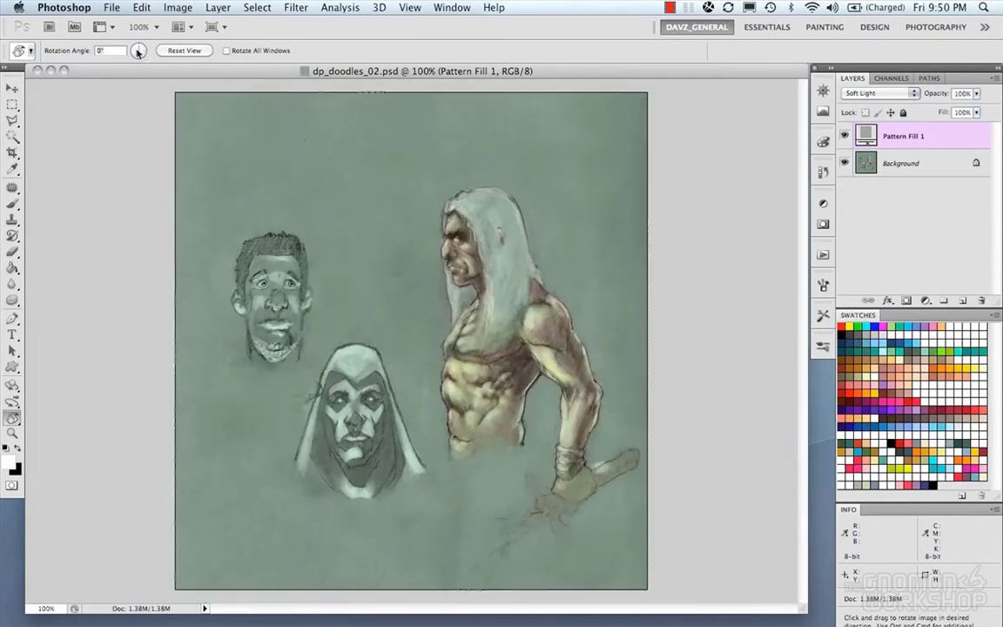
left_click(168, 50)
left_click(129, 44)
left_click(172, 51)
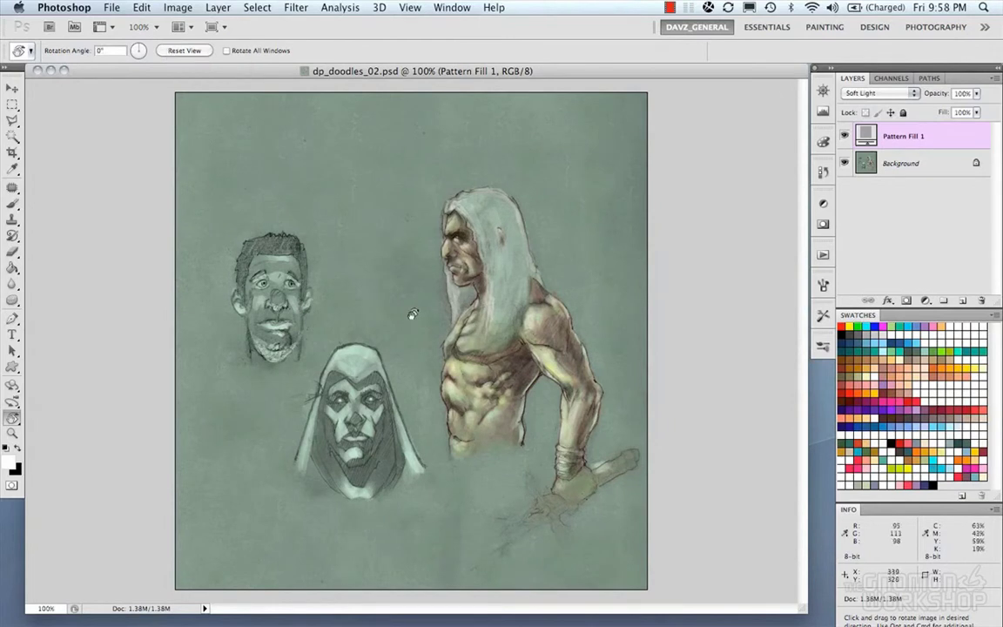
left_click_drag(412, 313, 344, 285)
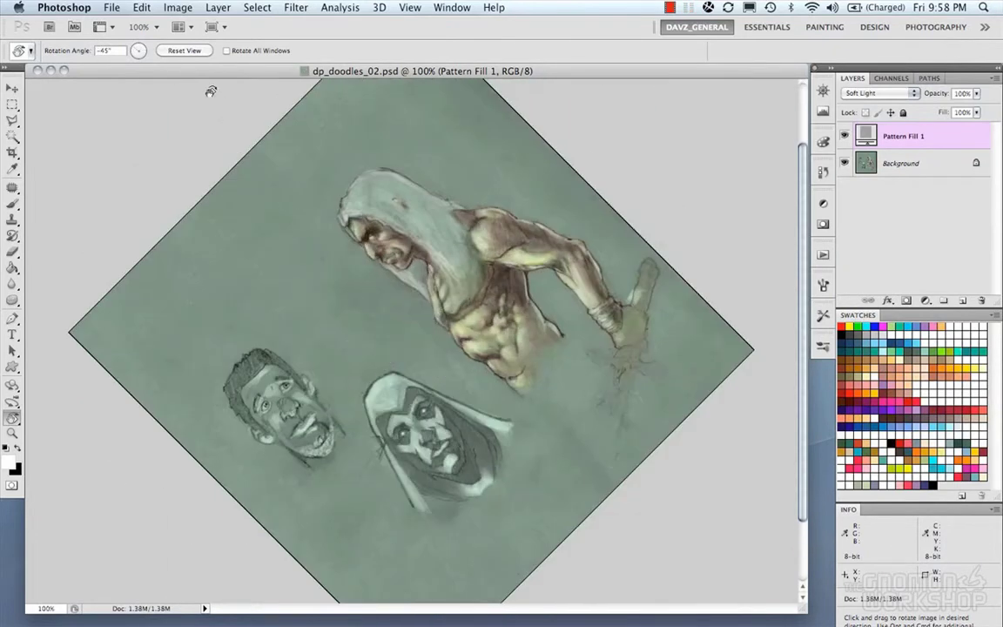
left_click(185, 50)
left_click_drag(376, 183, 376, 246)
left_click(184, 51)
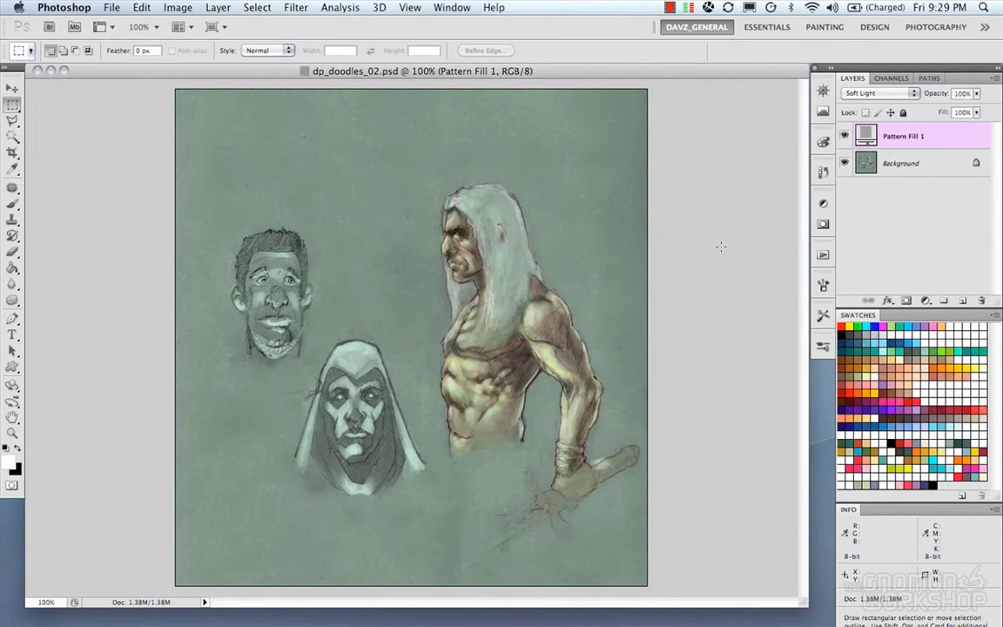
Show rulers, drag horizontal and vertical guides around the three sketches, and turn on the grid.
key("super+r")
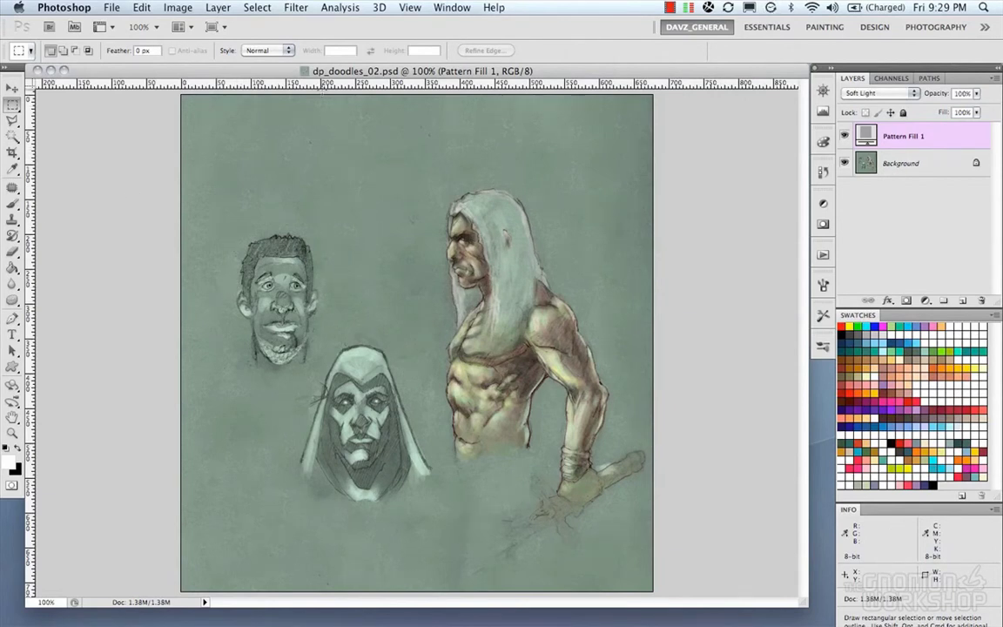
left_click_drag(325, 83, 328, 165)
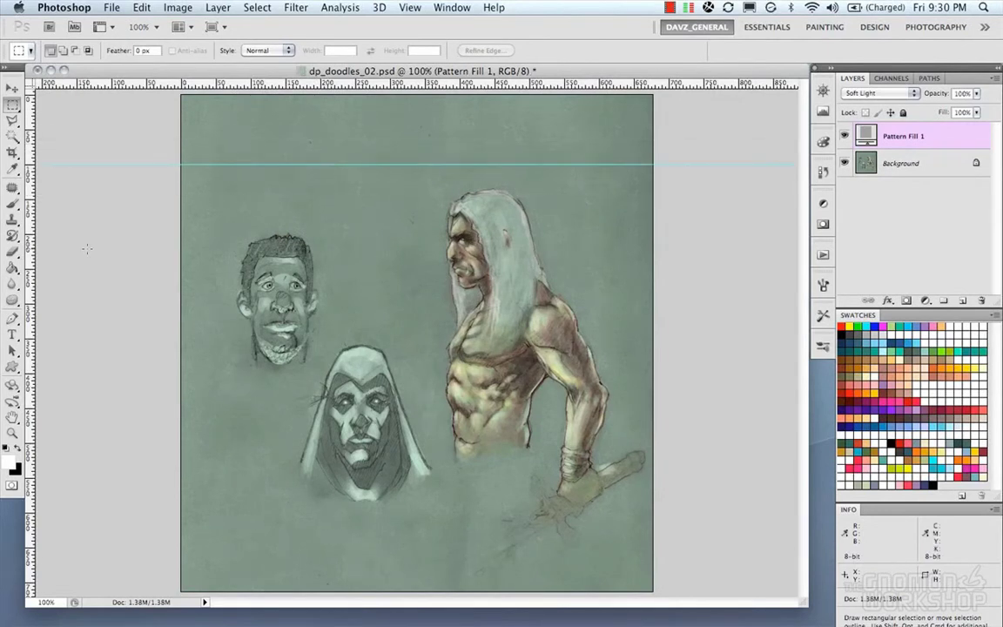
left_click_drag(32, 254, 216, 250)
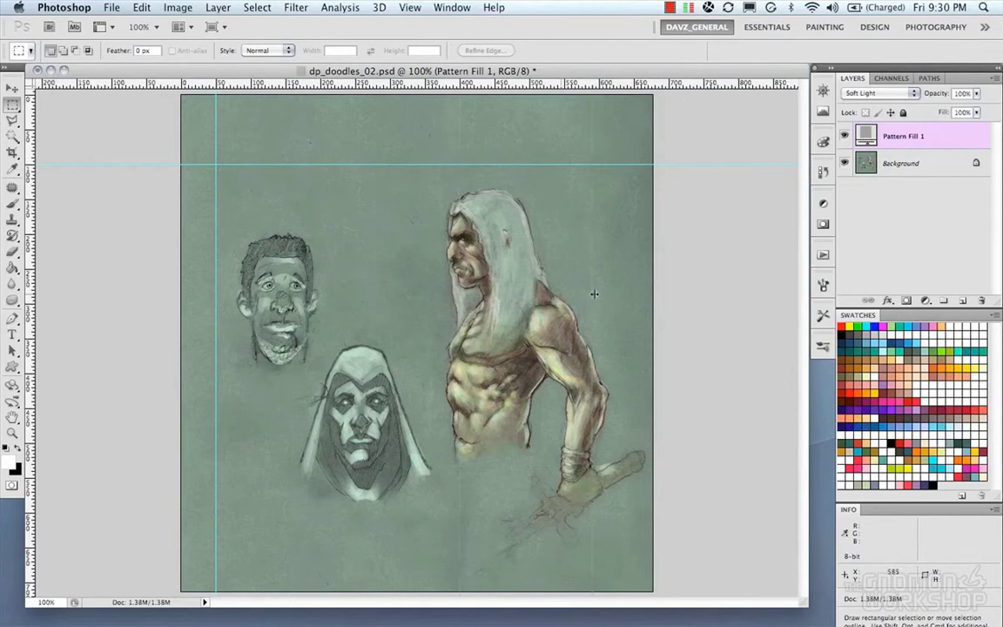
left_click_drag(32, 261, 600, 237)
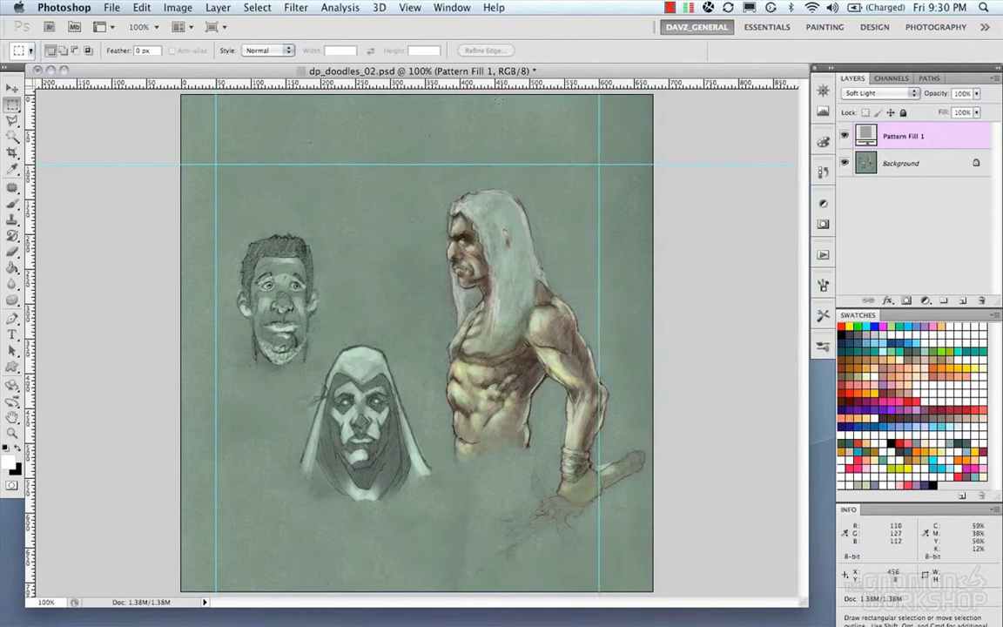
left_click_drag(451, 82, 493, 513)
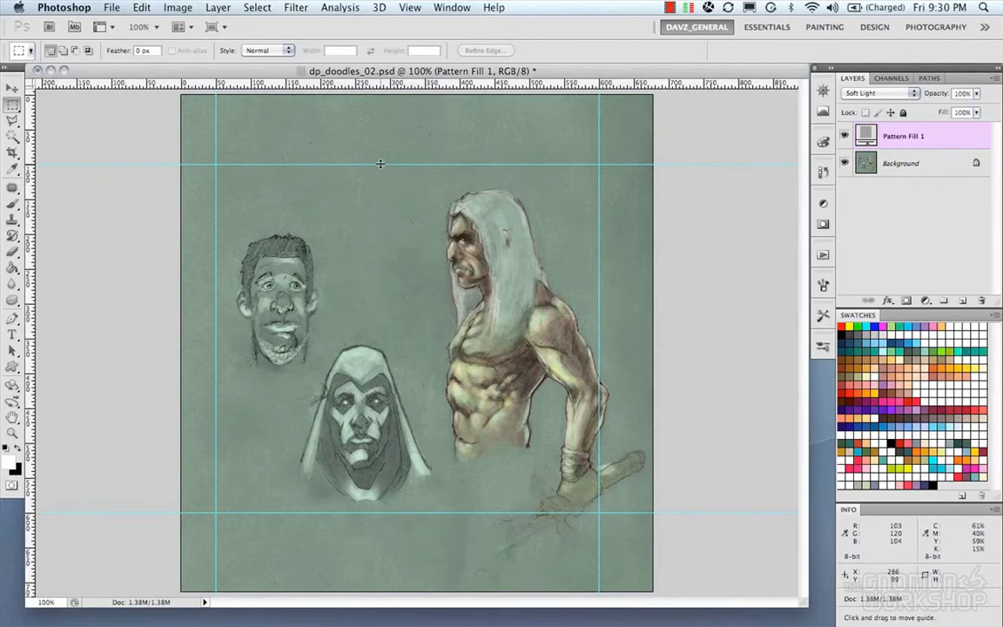
mouse_move(380, 164)
left_mouse_down()
mouse_move(379, 117)
mouse_move(375, 163)
left_mouse_up()
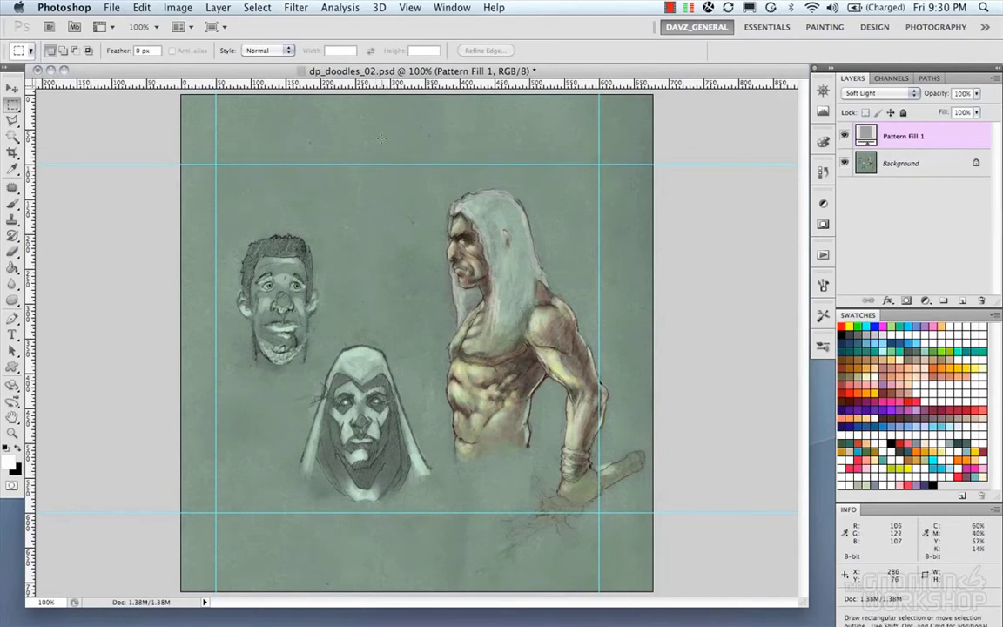
left_click_drag(393, 84, 394, 111)
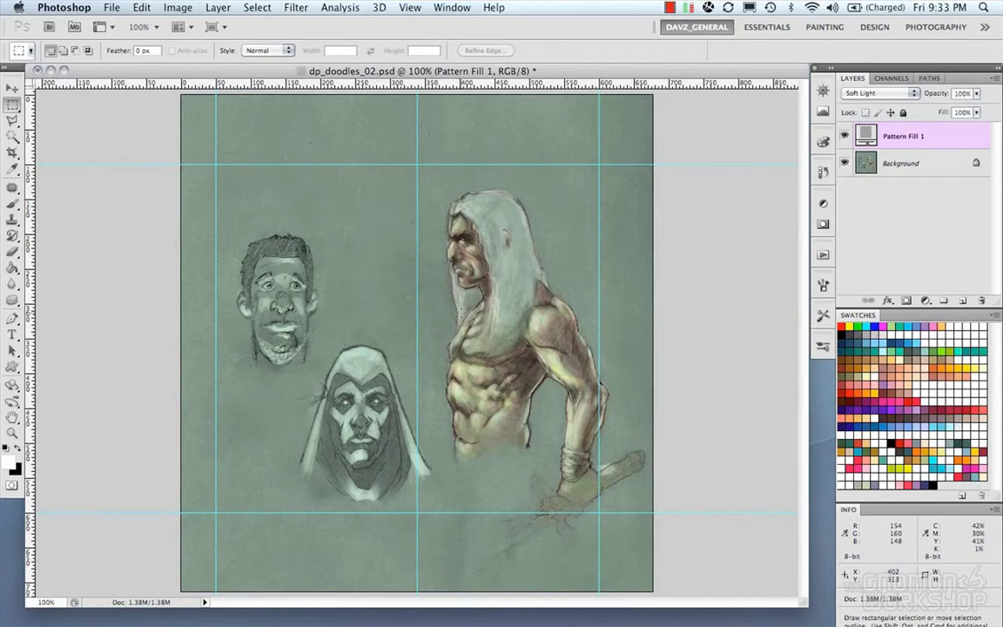
key("super+apostrophe")
key("super+apostrophe")
key("super+apostrophe")
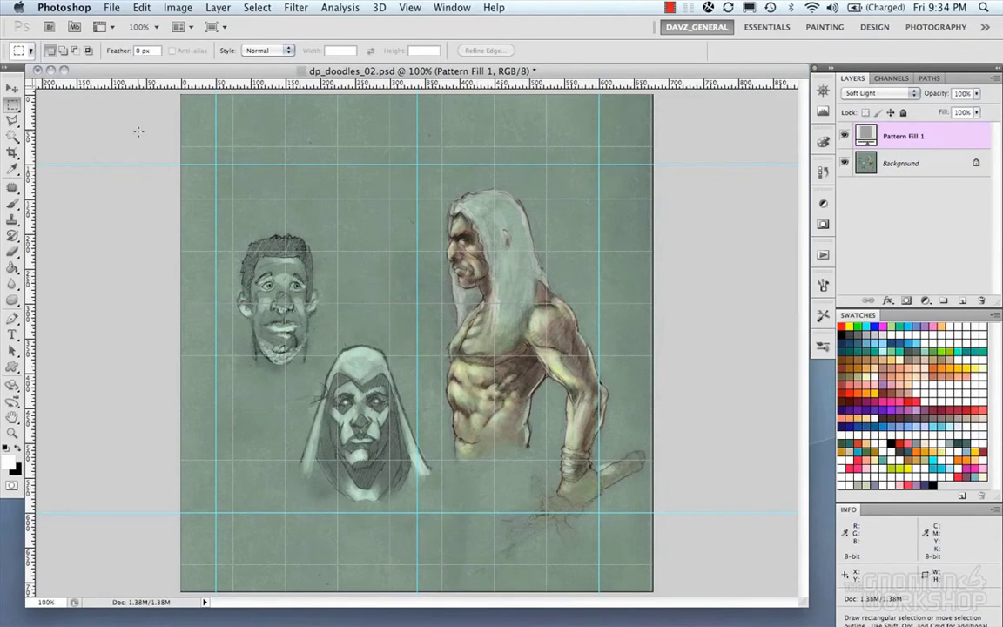
Set the guide colour to Green in Preferences > Guides, Grid & Slices.
key("i")
key("super+k")
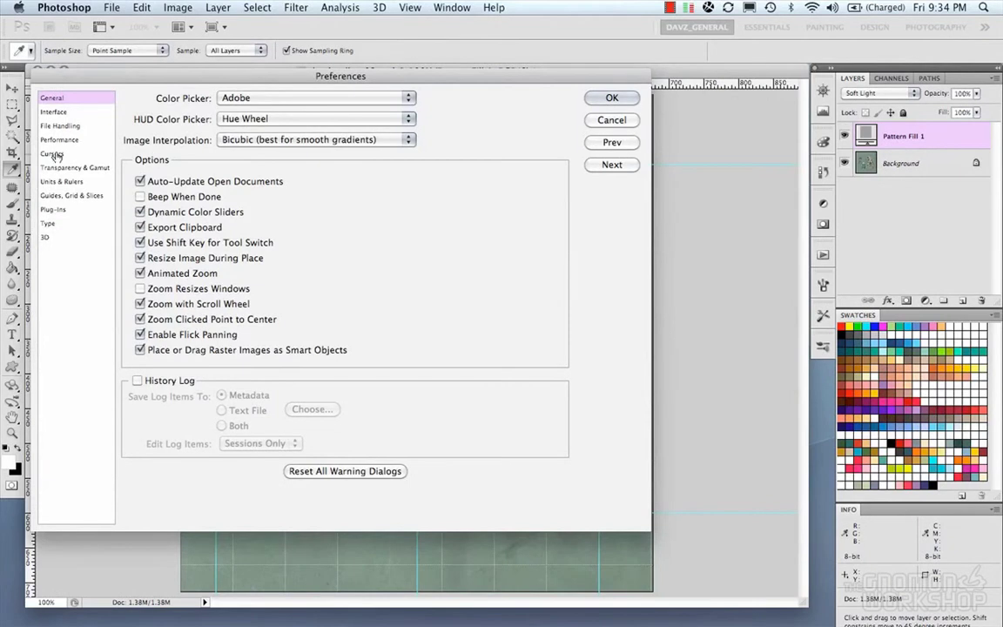
left_click(73, 181)
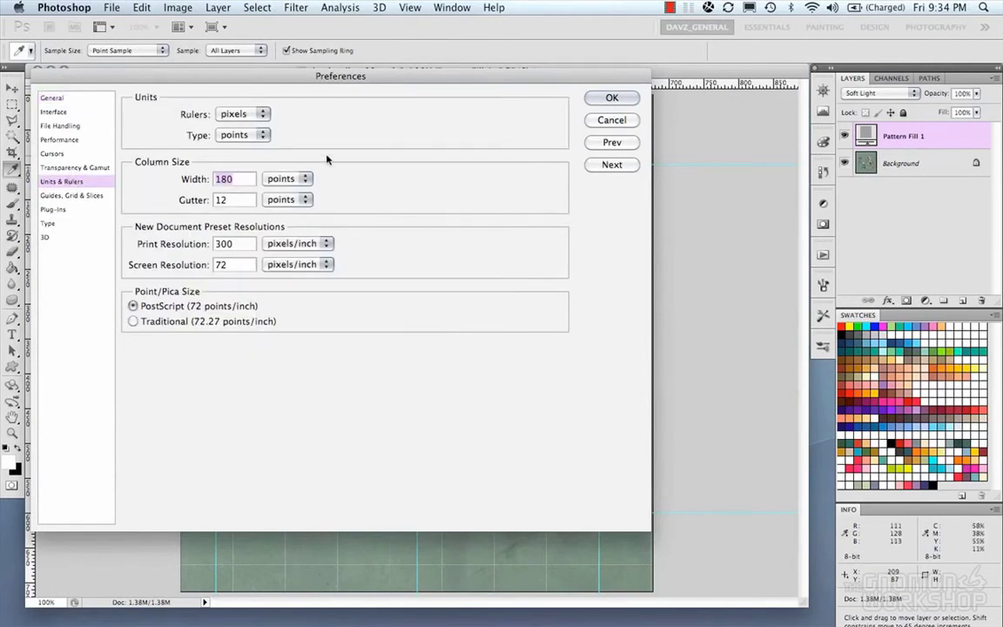
left_click(70, 197)
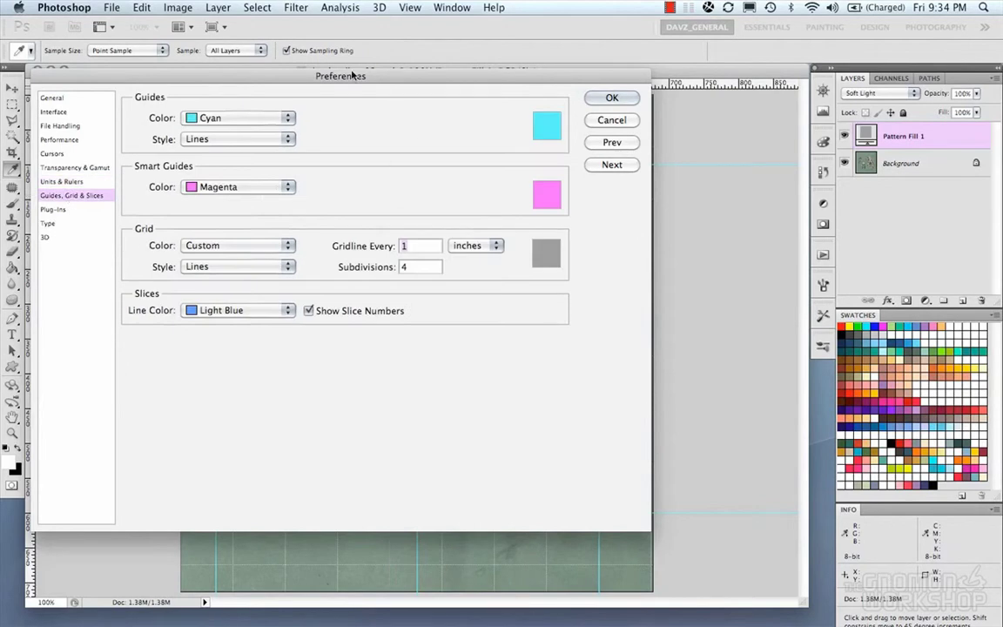
left_click_drag(320, 75, 374, 97)
left_click(345, 140)
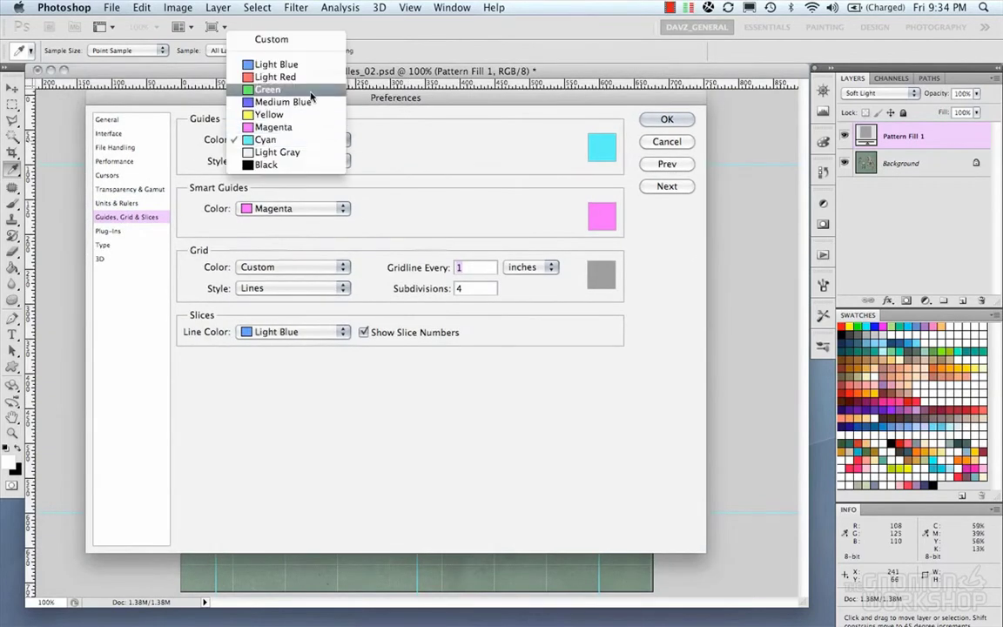
left_click(340, 92)
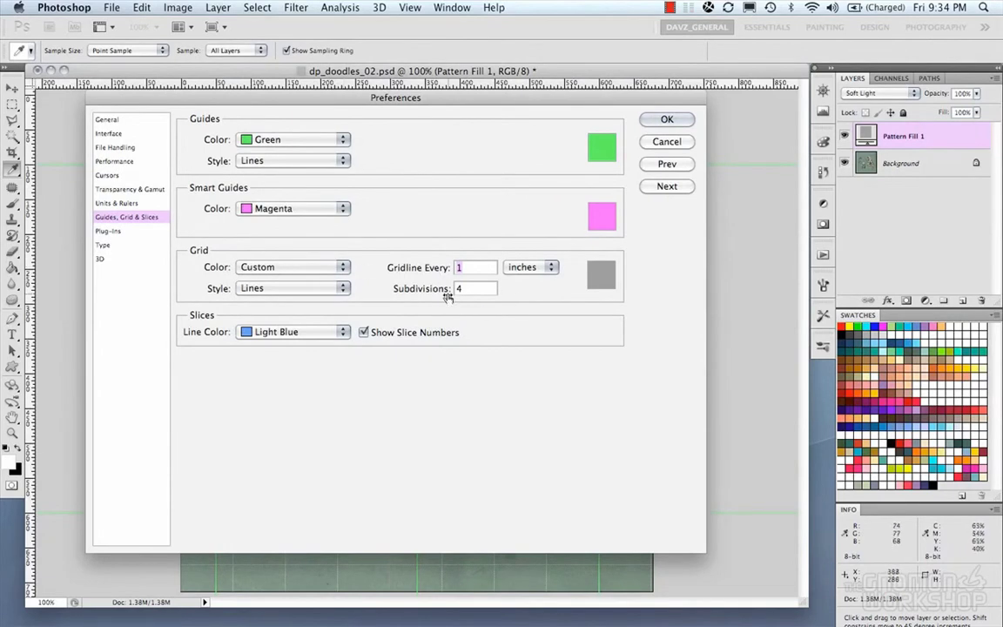
left_click(667, 120)
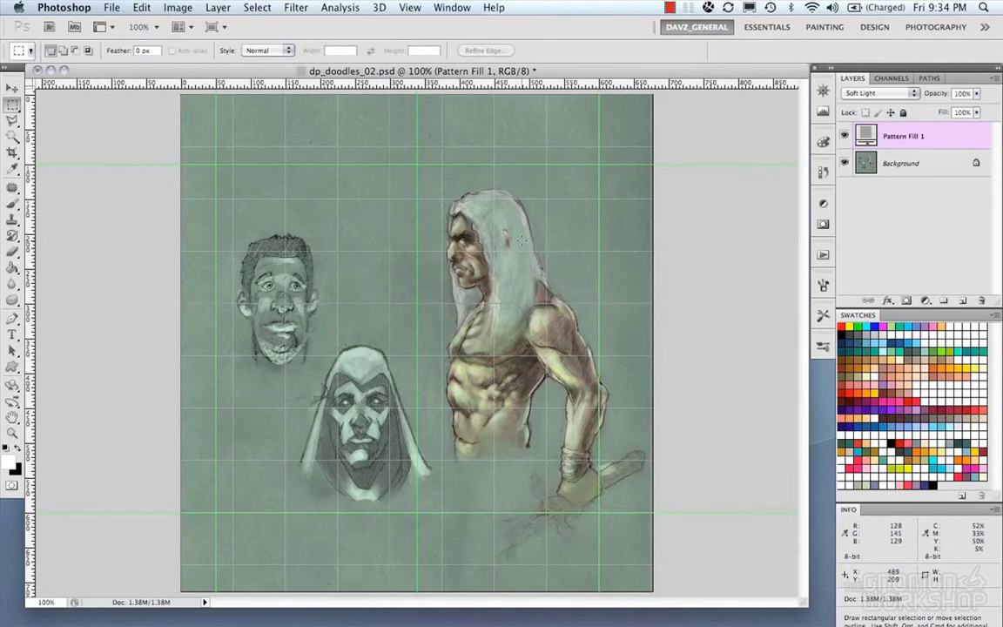
Hide the guides with Cmd+; and then the grid with Cmd+'.
key("super+semicolon")
key("super+semicolon")
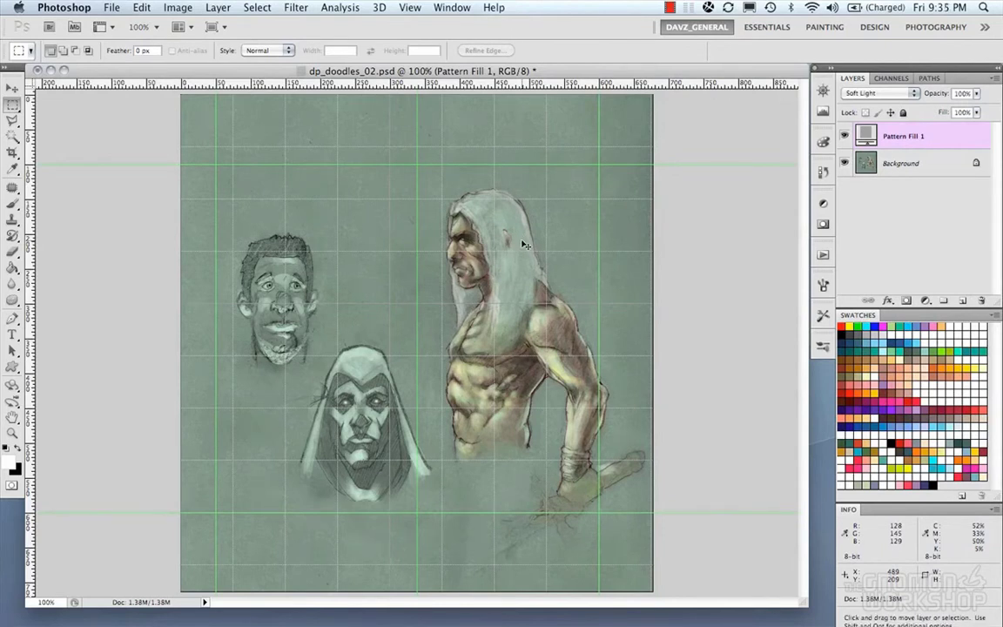
scroll(525, 245, "down", 1)
scroll(525, 246, "right", 1)
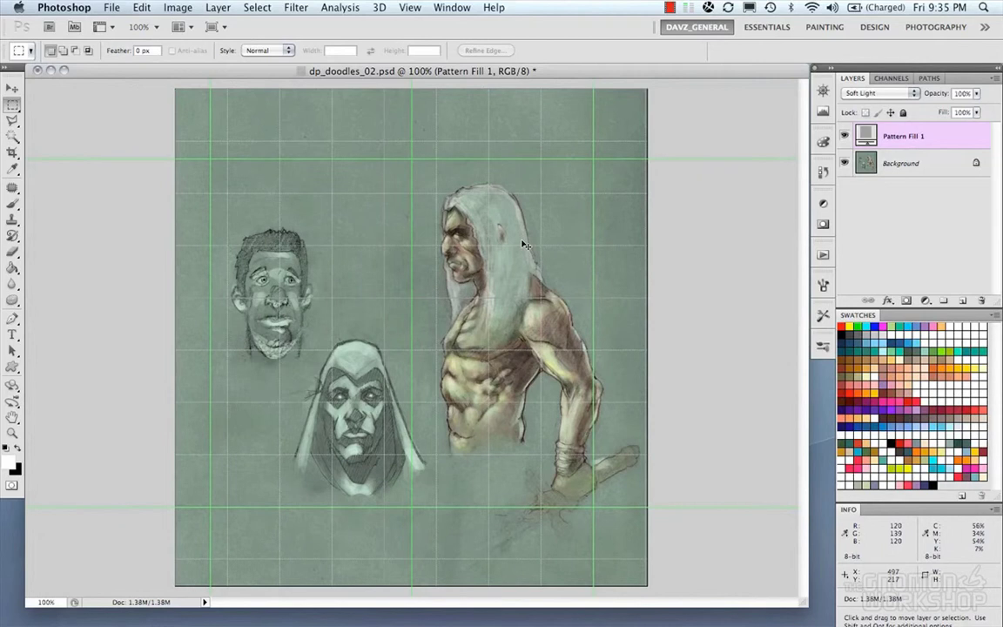
key("super+apostrophe")
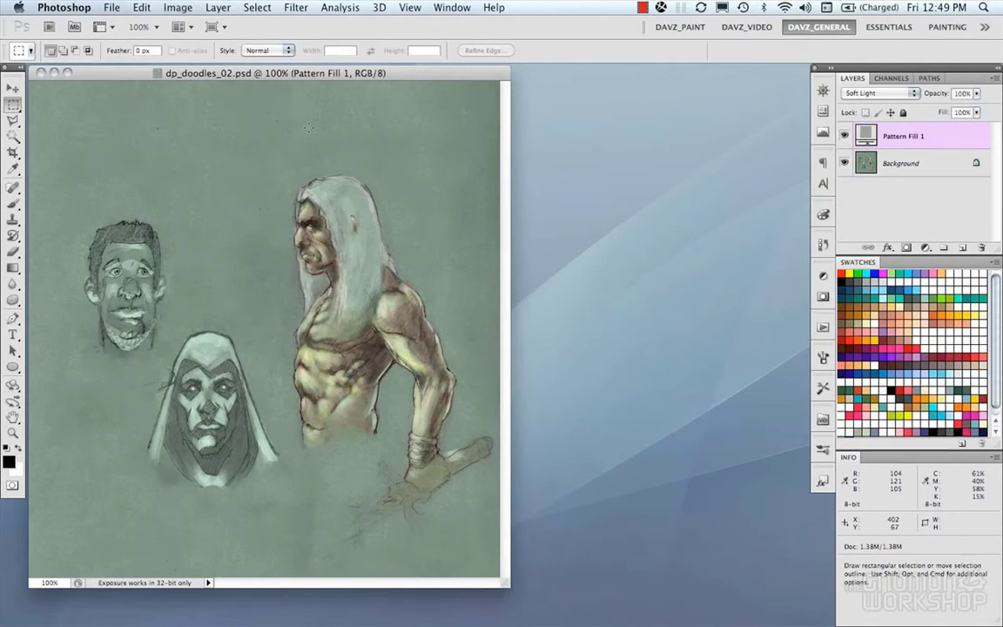
In Image Size, enter a width of 300 pixels, keeping pixels and inches as units.
left_click(175, 8)
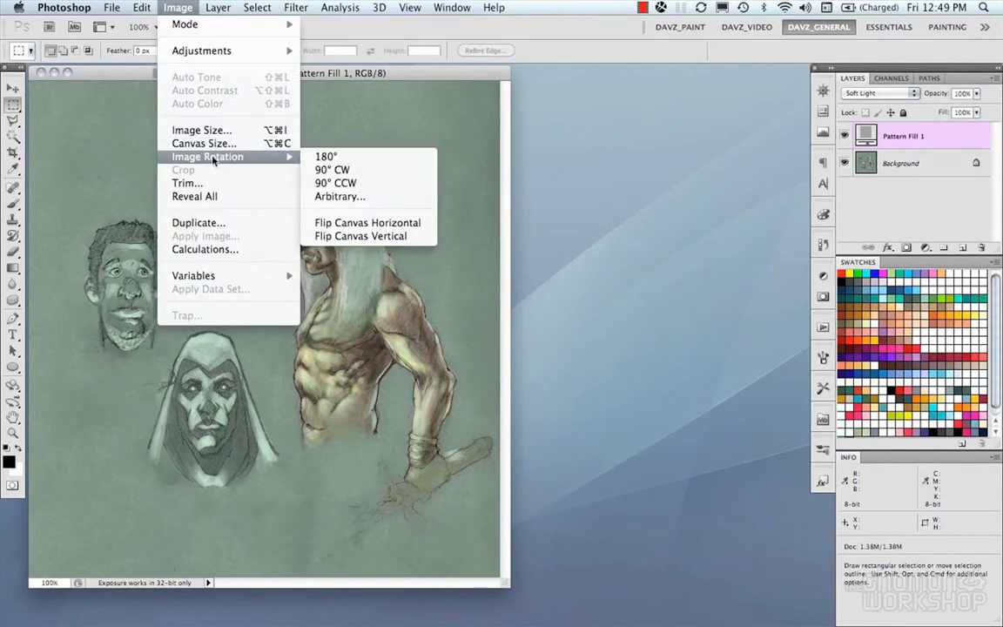
left_click(211, 132)
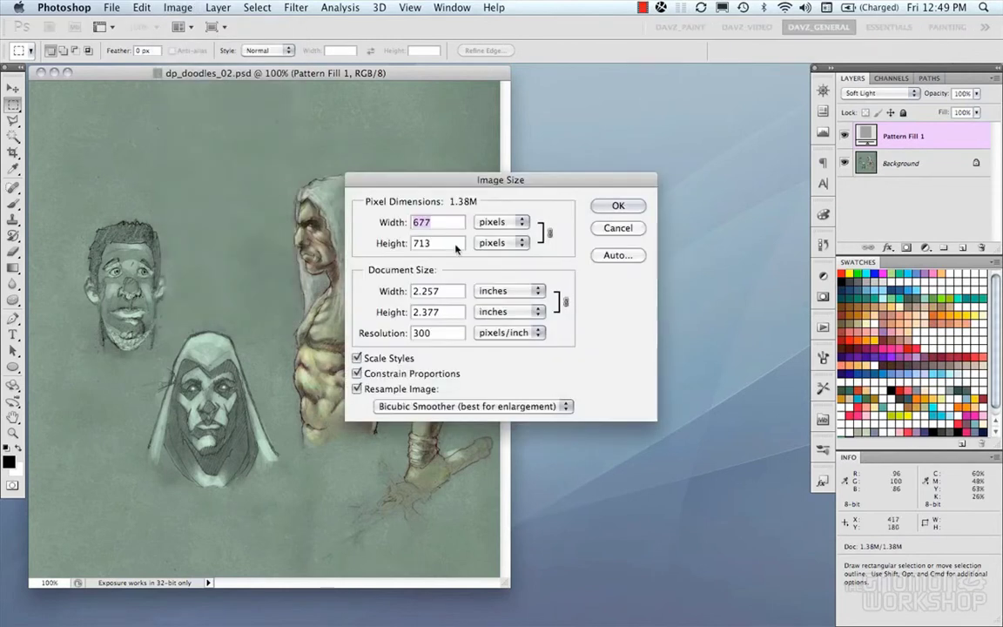
left_click_drag(542, 182, 516, 145)
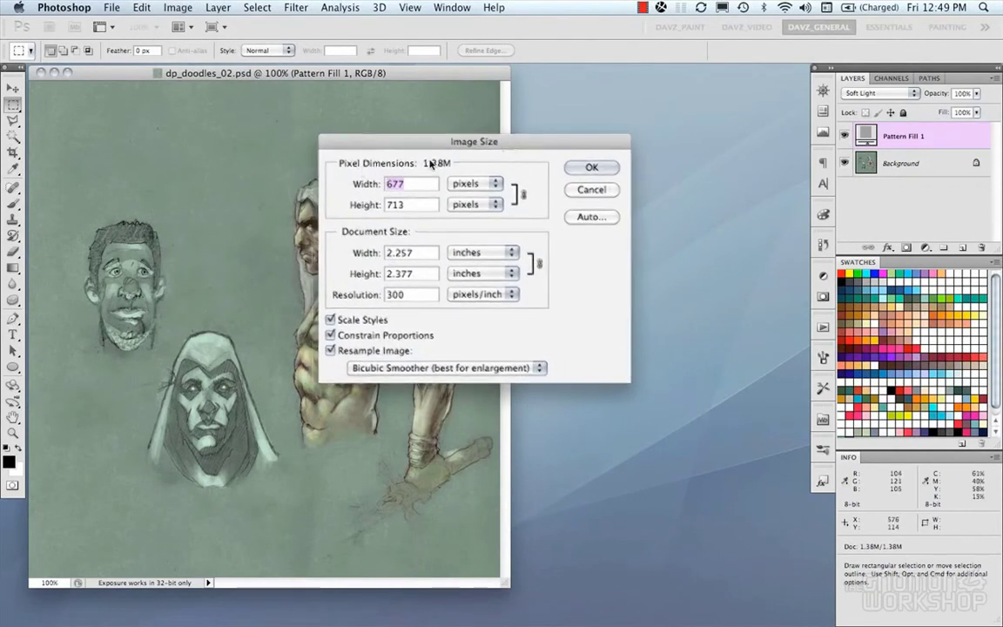
key("Tab")
key("shift+Tab")
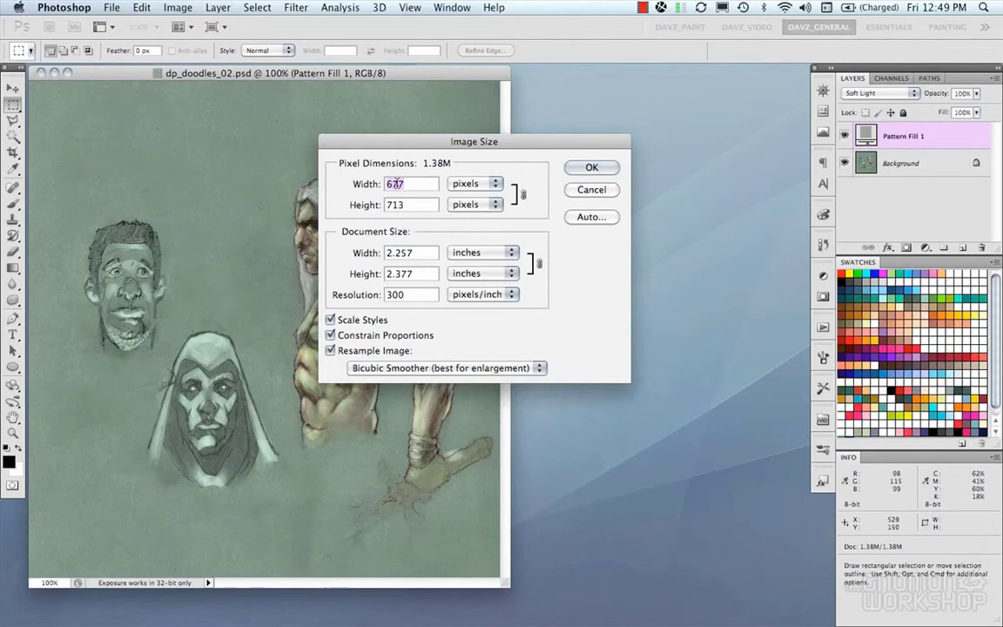
type("300")
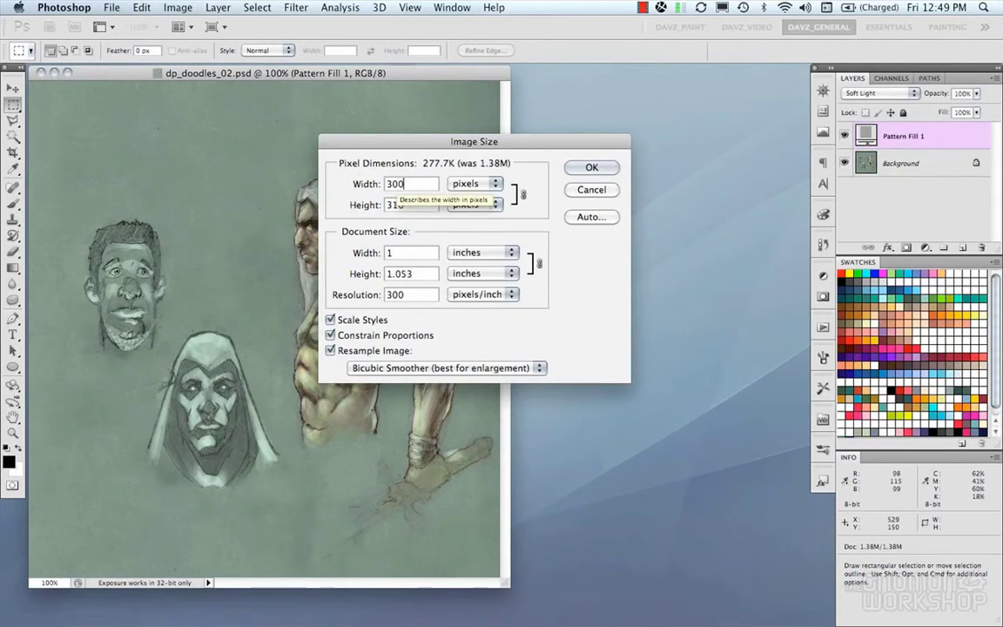
left_click(484, 187)
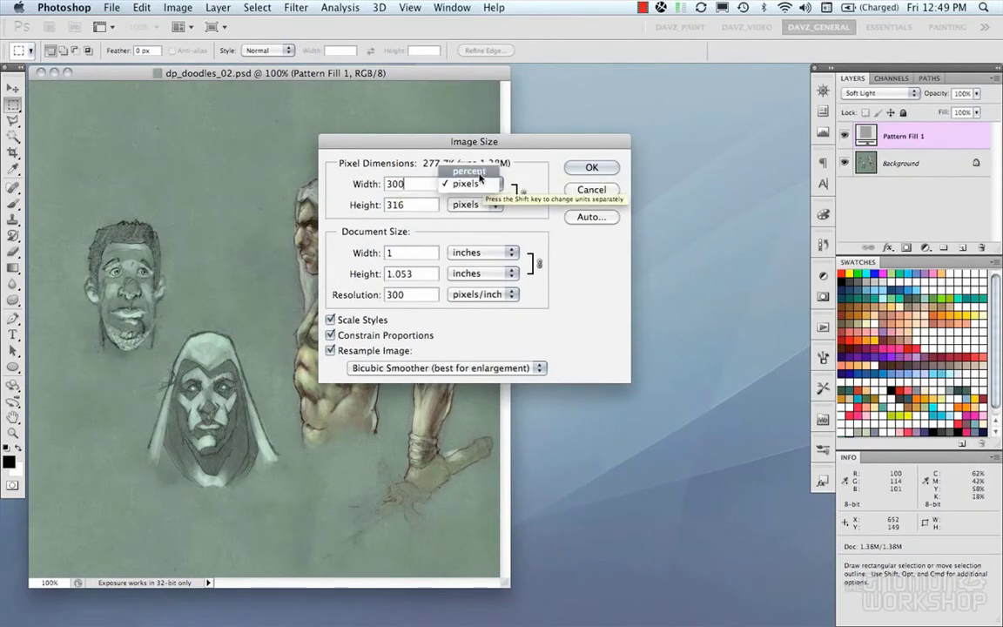
left_click(478, 185)
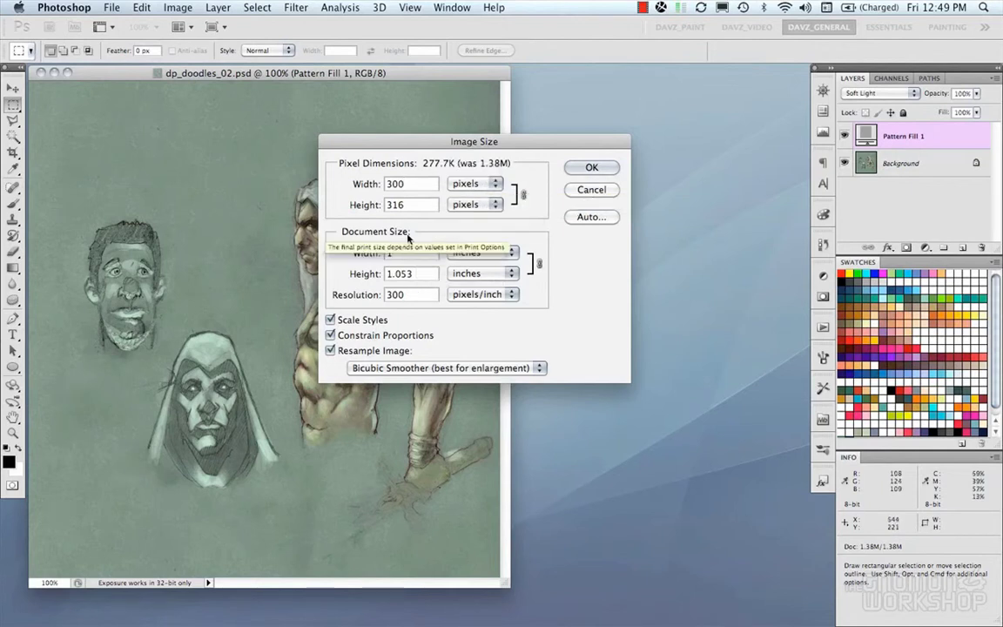
left_click(464, 253)
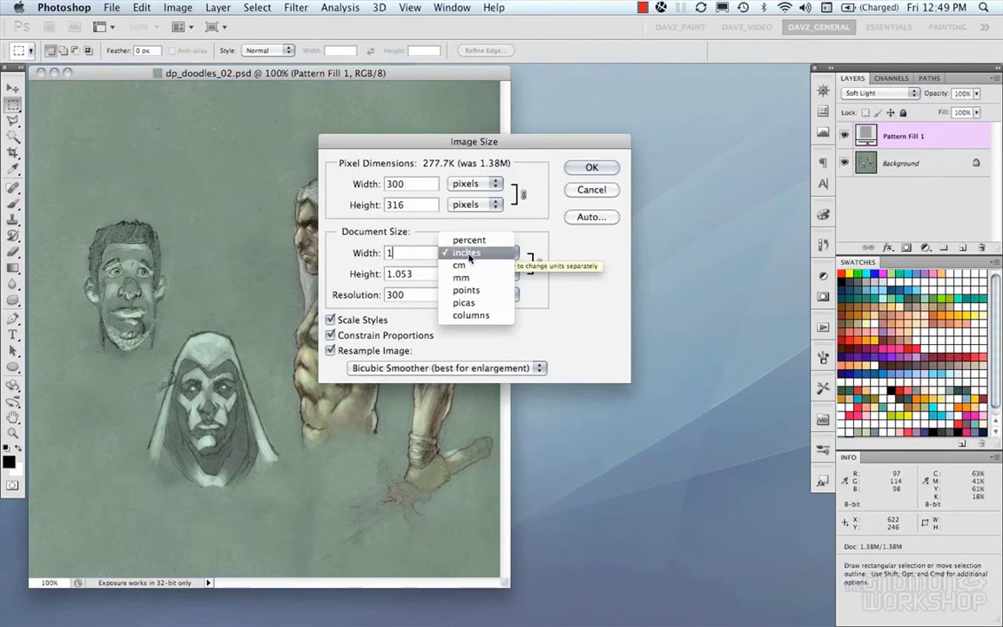
left_click(469, 255)
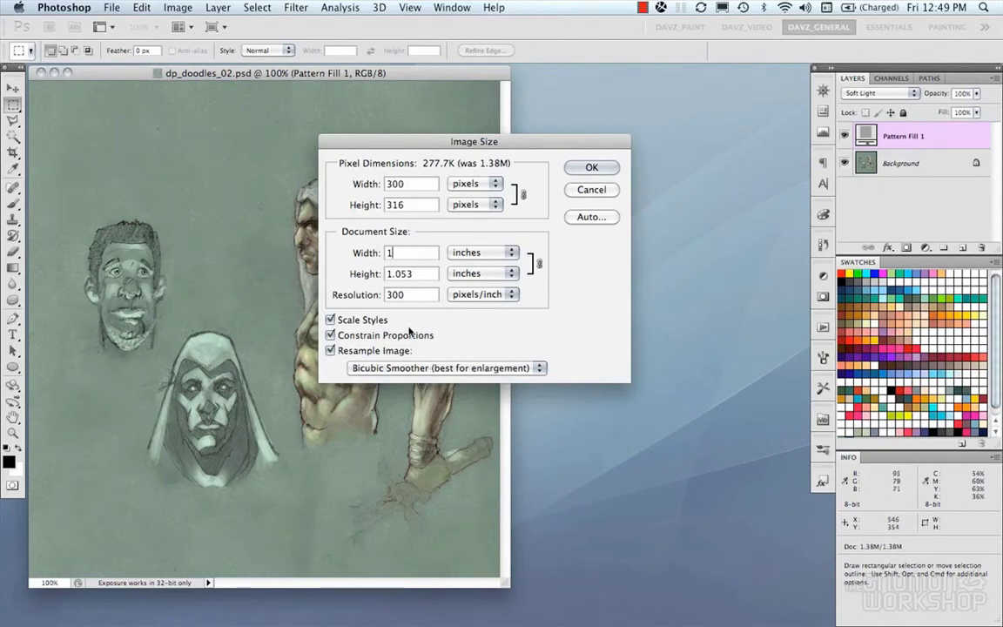
Turn off Constrain Proportions, set the height to 100 pixels, and apply the resize.
left_click(331, 335)
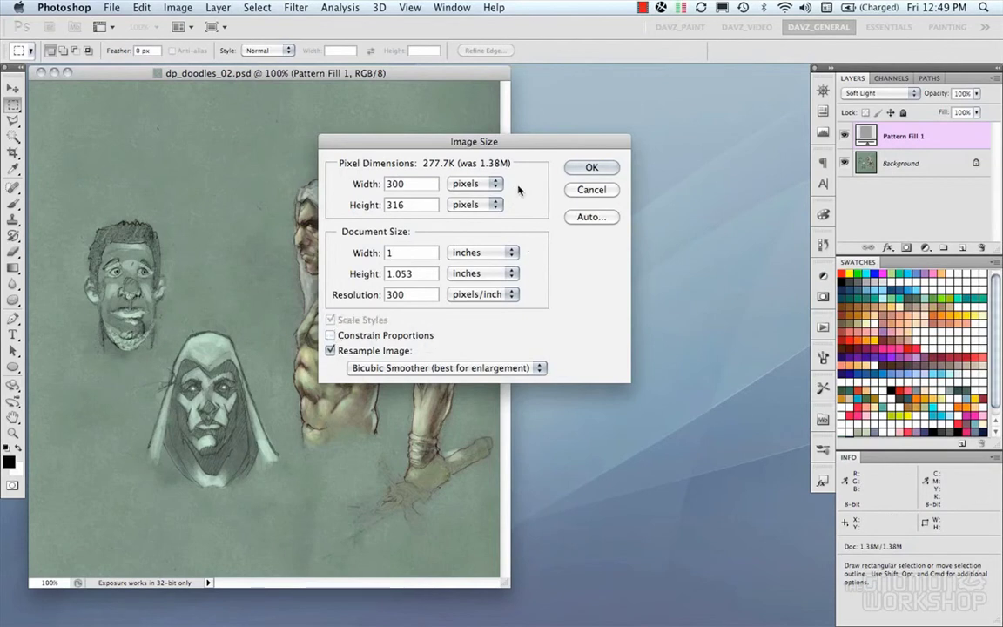
double_click(416, 205)
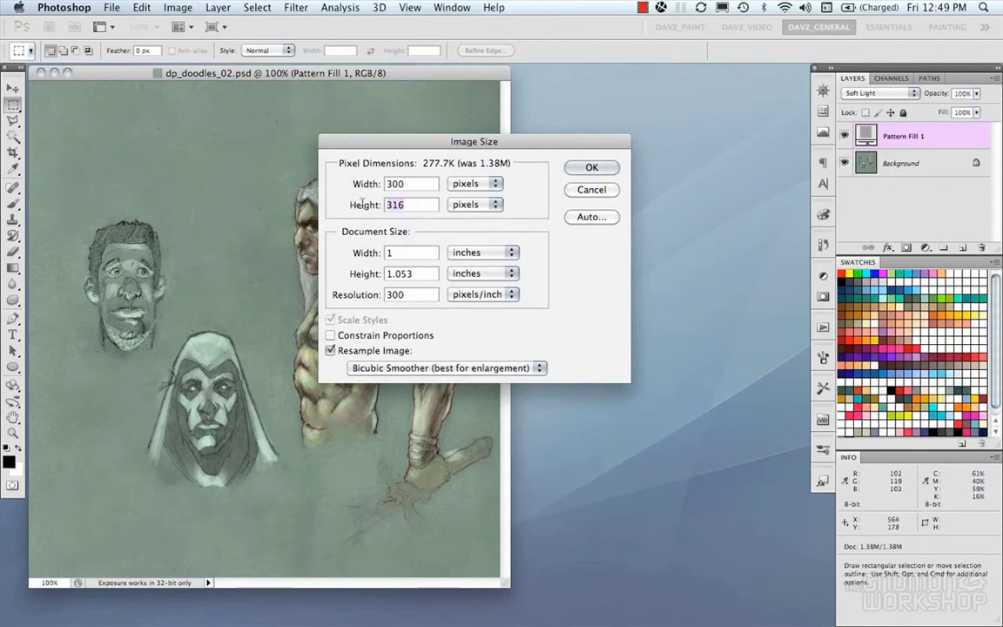
type("100")
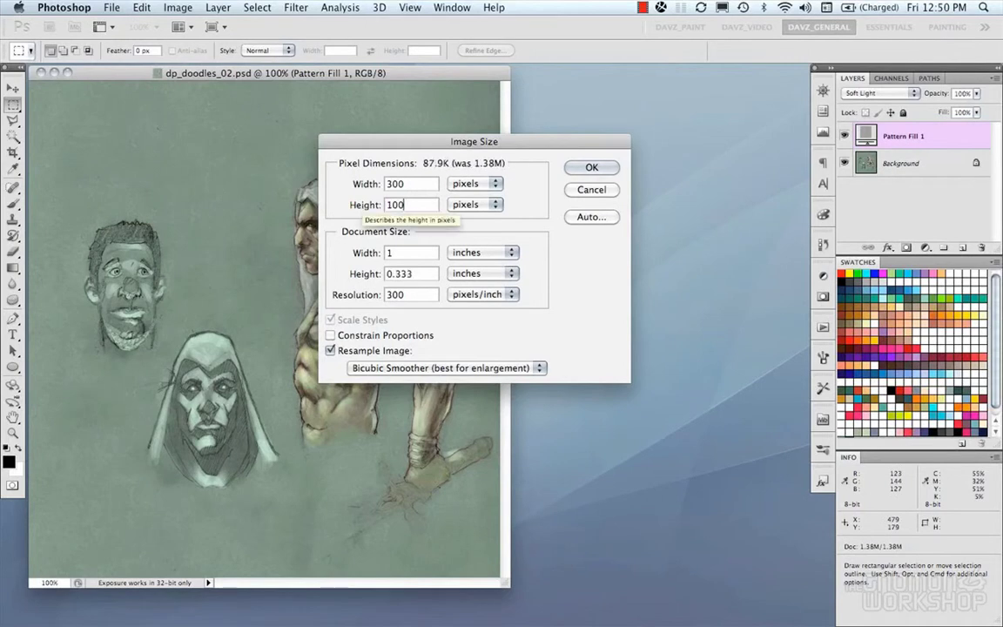
left_click(591, 167)
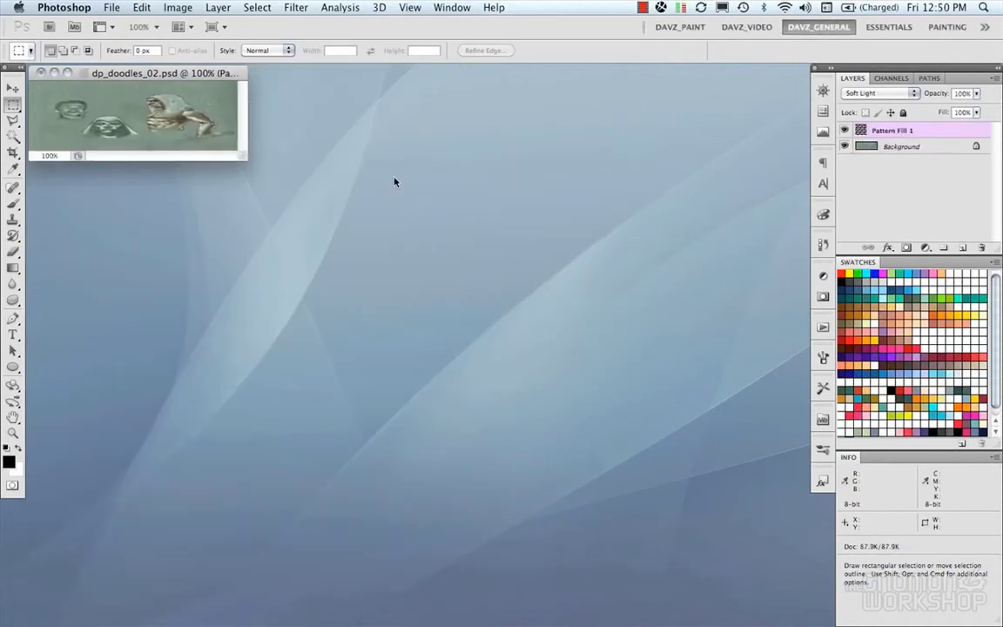
Undo the squashing resize, then cancel Image Size to keep the sheet at 677 × 713 pixels.
key("super+z")
left_click(175, 8)
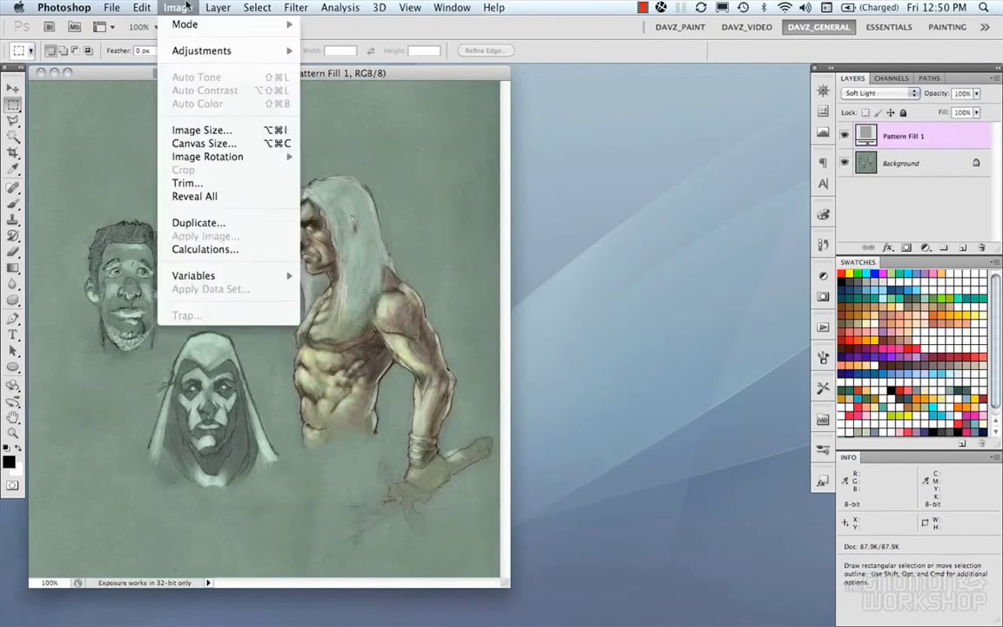
left_click(199, 138)
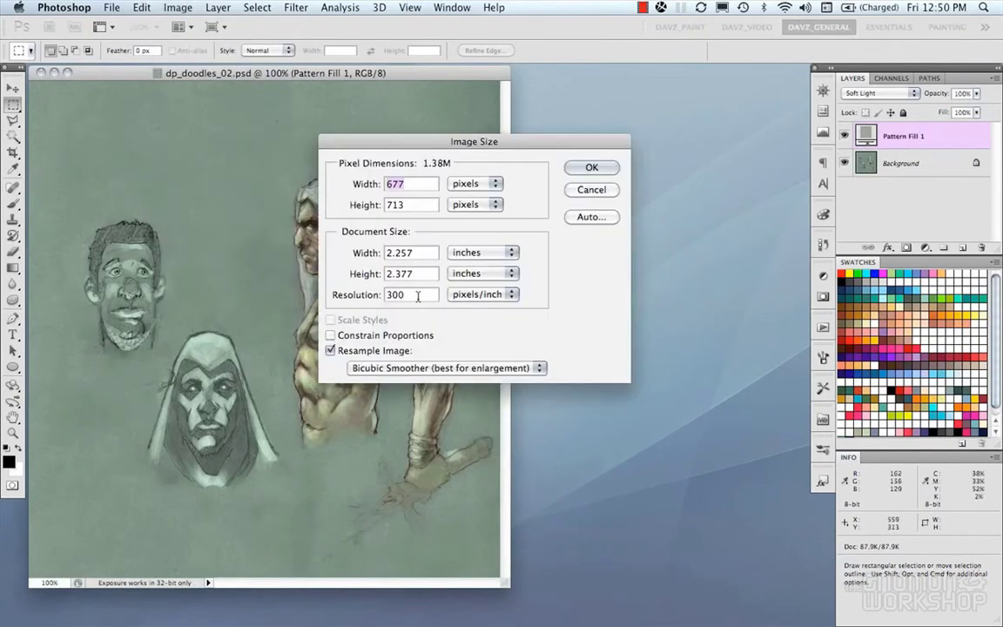
left_click(368, 321)
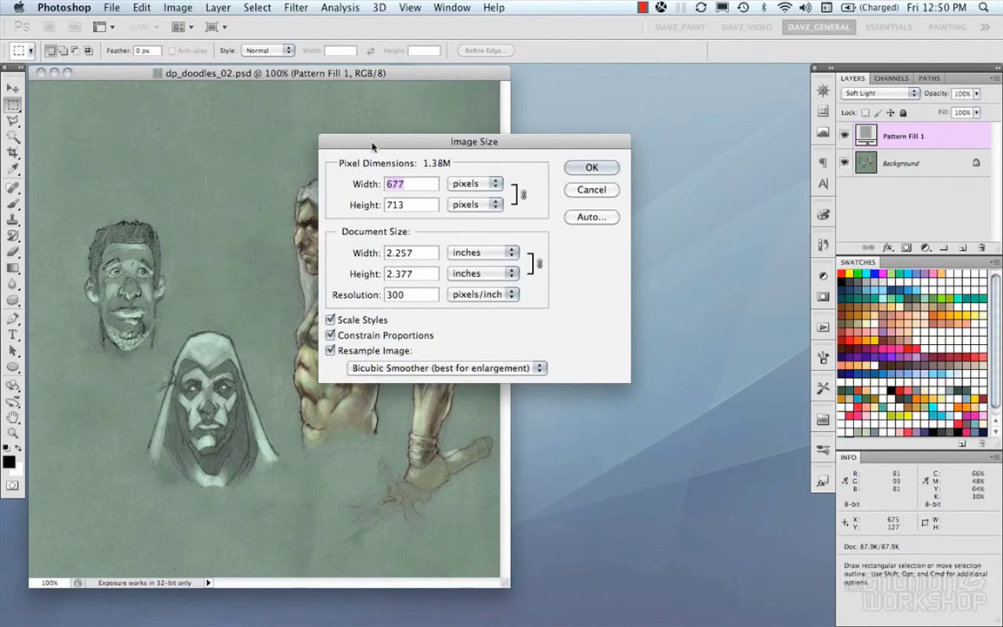
left_click(594, 190)
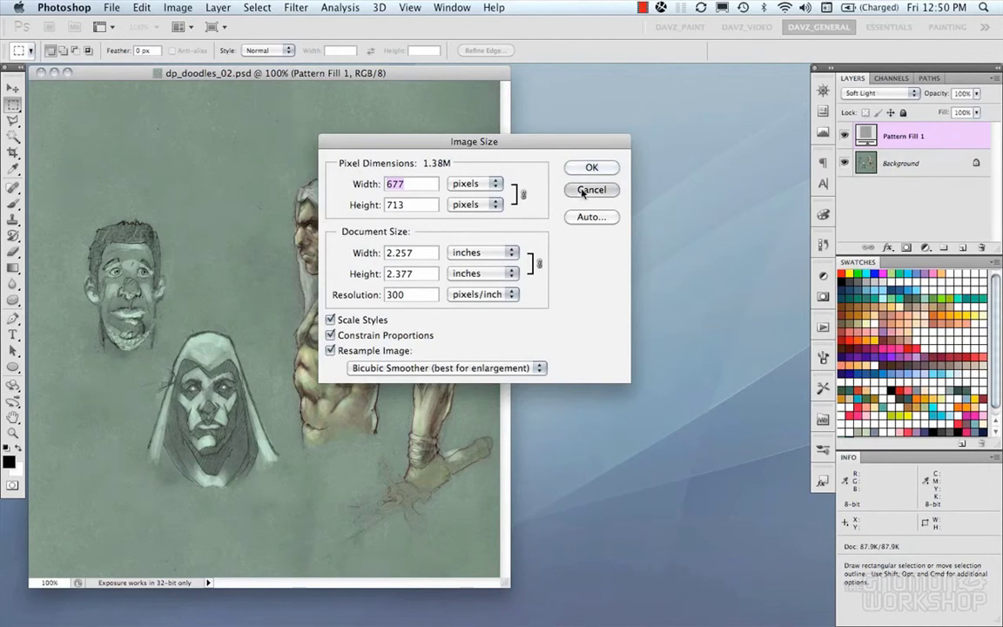
left_click(167, 7)
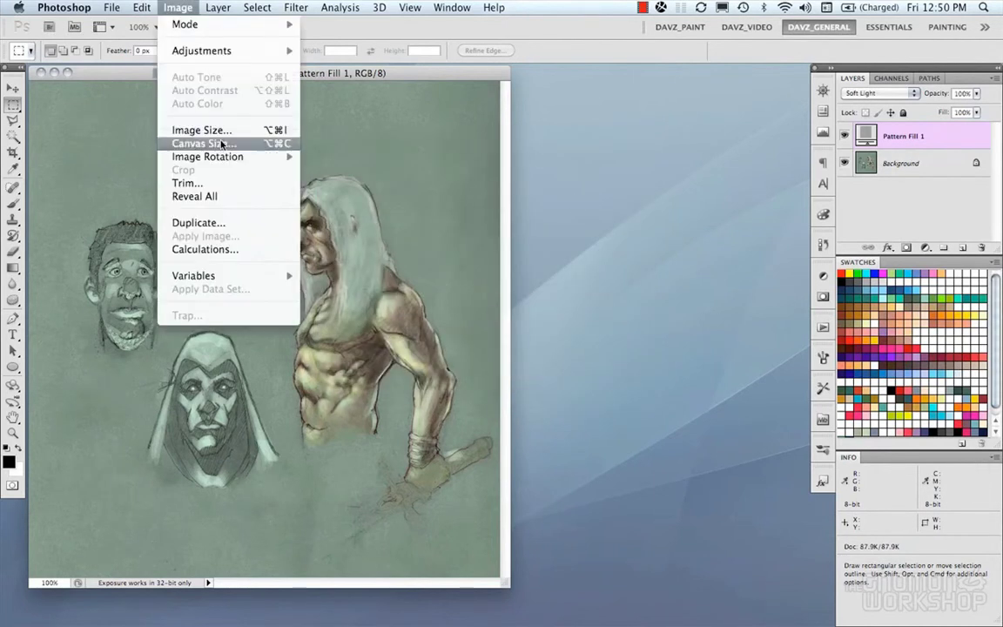
Crop the canvas to 500 pixels wide anchored top-left, accepting the clipping warning.
left_click(205, 129)
left_click_drag(456, 181, 486, 120)
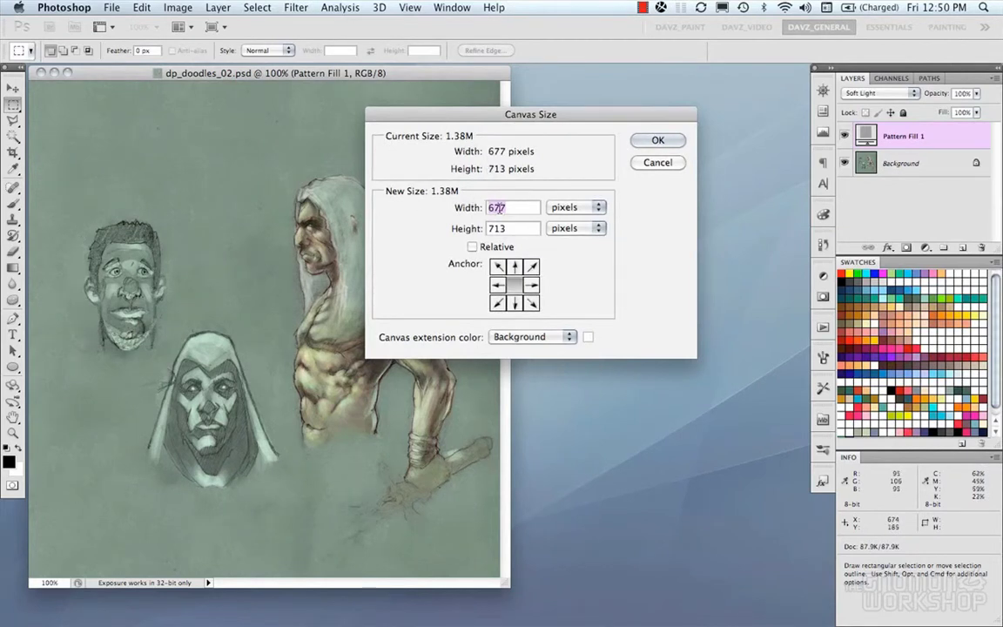
type("500")
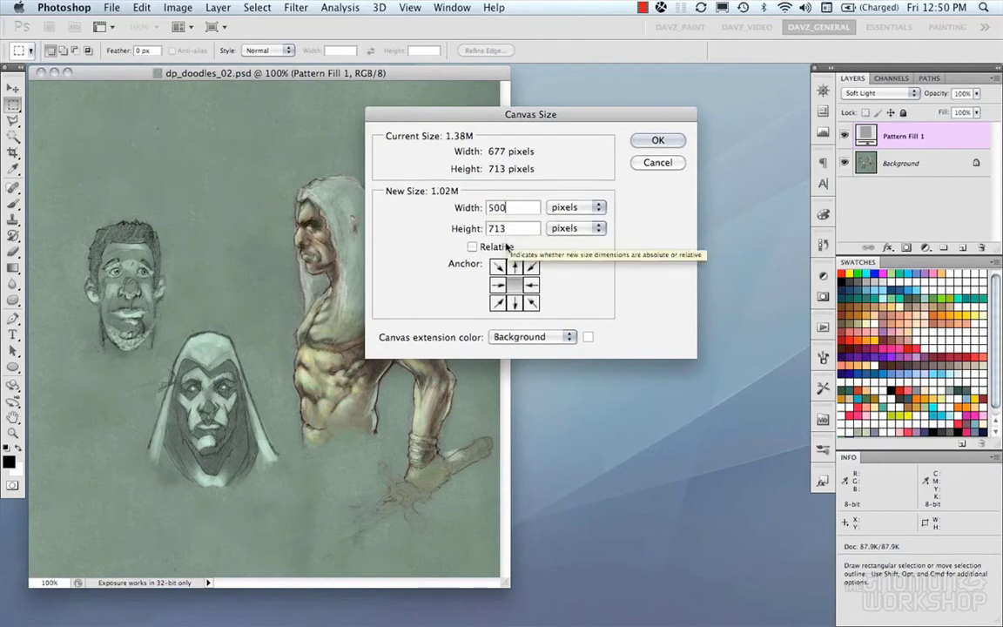
left_click(508, 248)
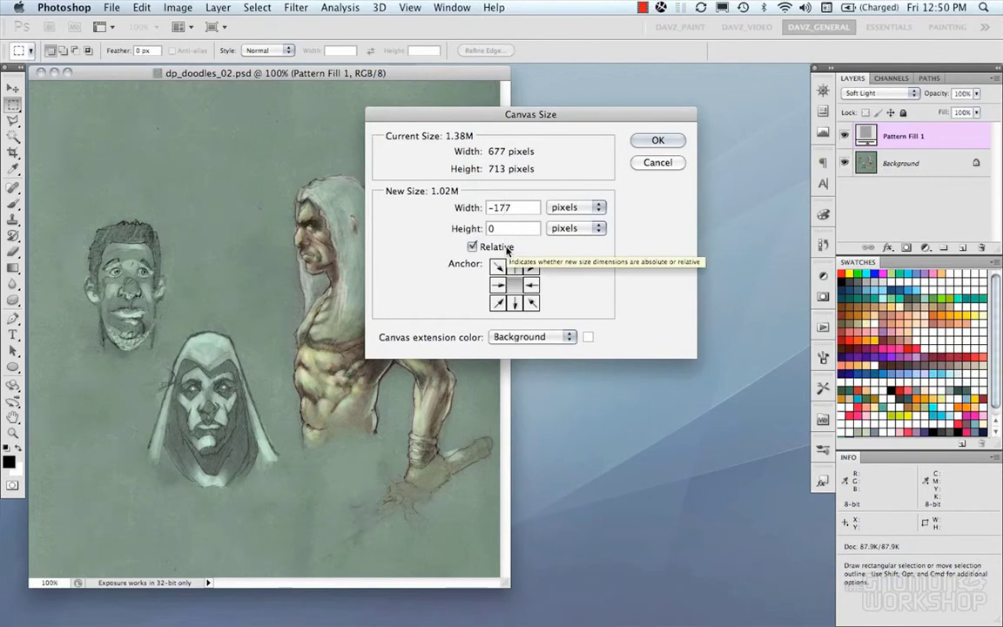
left_click(495, 249)
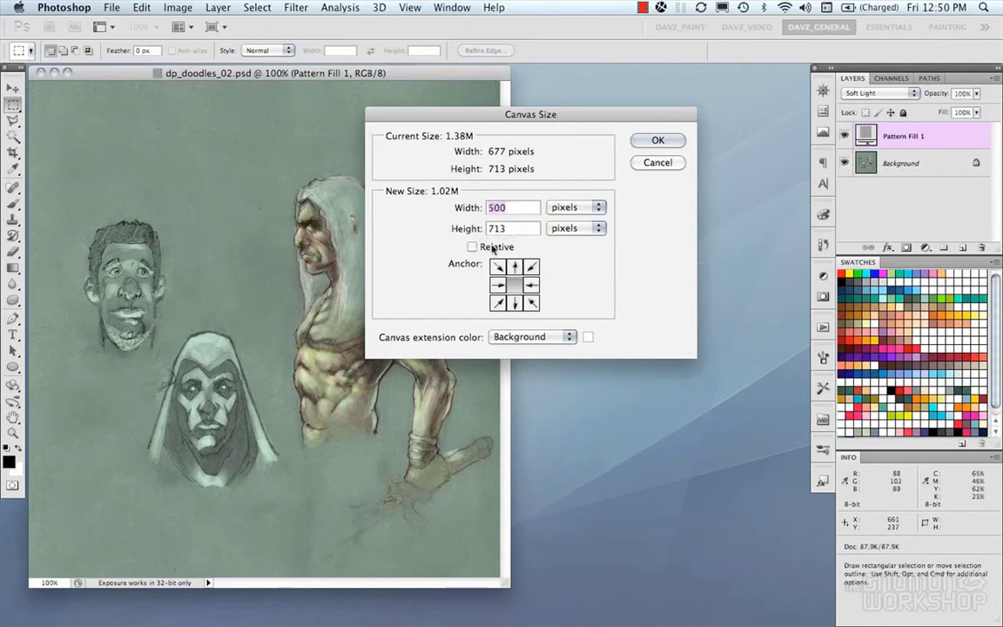
left_click(519, 208)
left_click(498, 271)
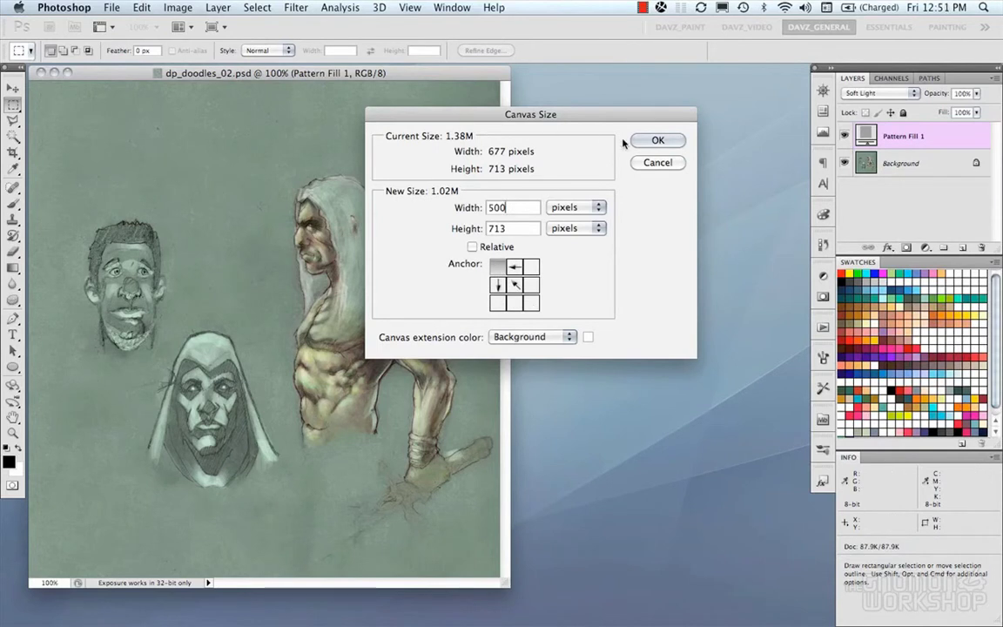
left_click(646, 141)
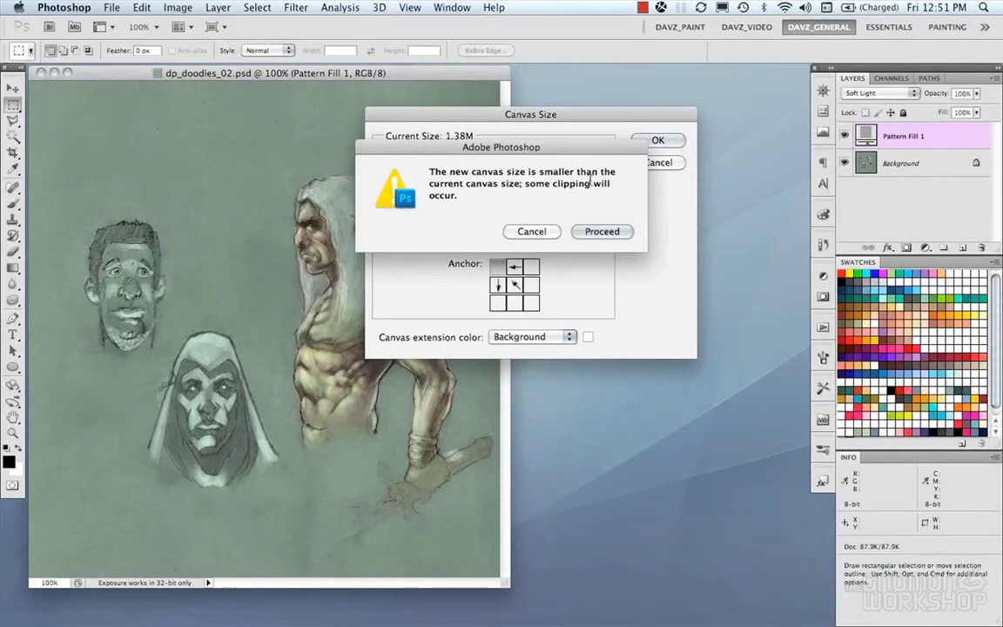
left_click_drag(554, 155, 572, 142)
left_click(616, 219)
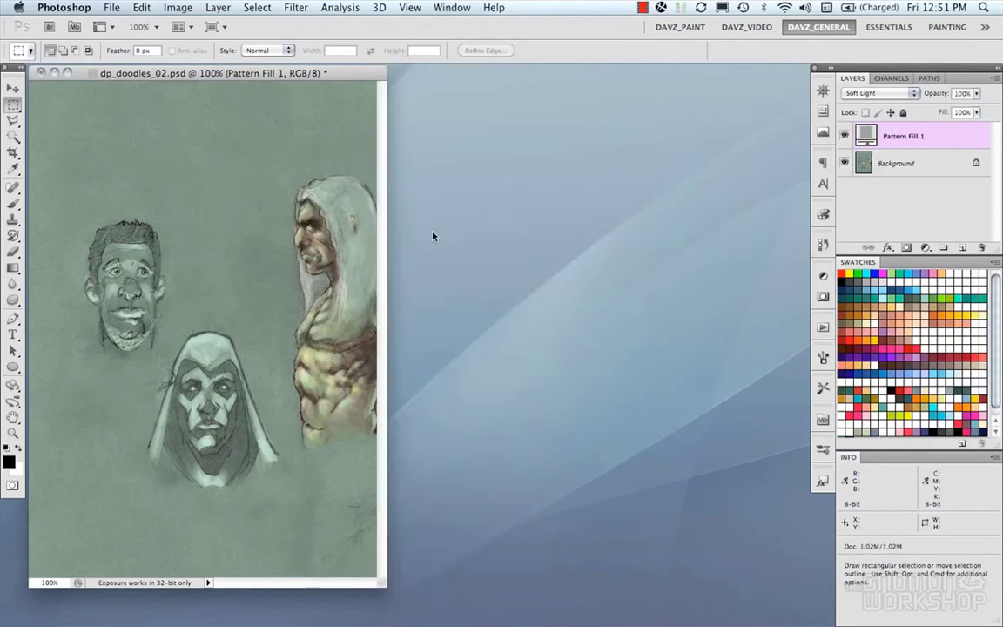
Undo the crop and set the Canvas Size extension colour to red.
key("super+z")
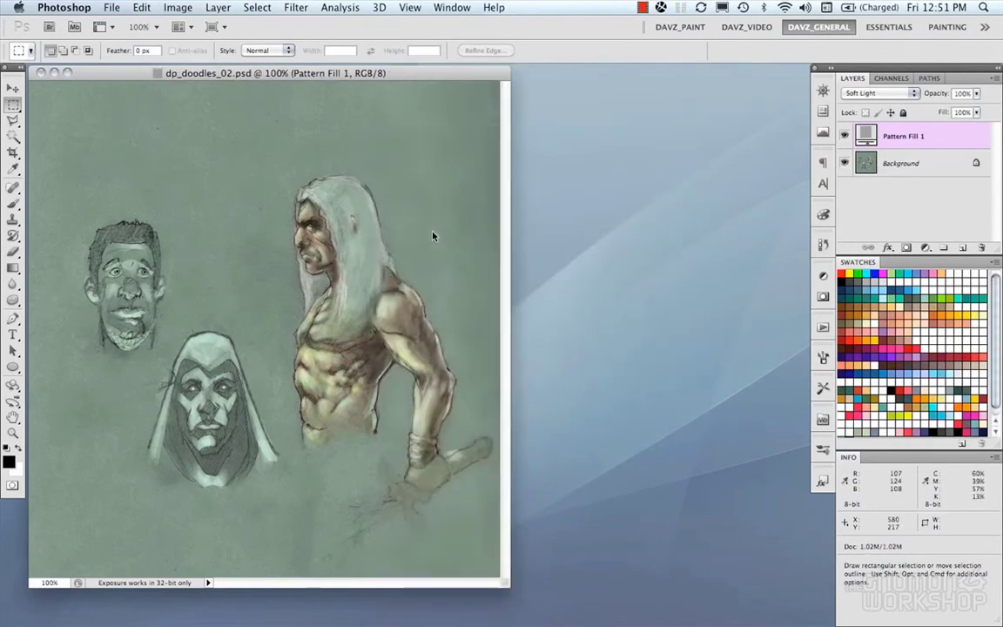
key("super+alt+c")
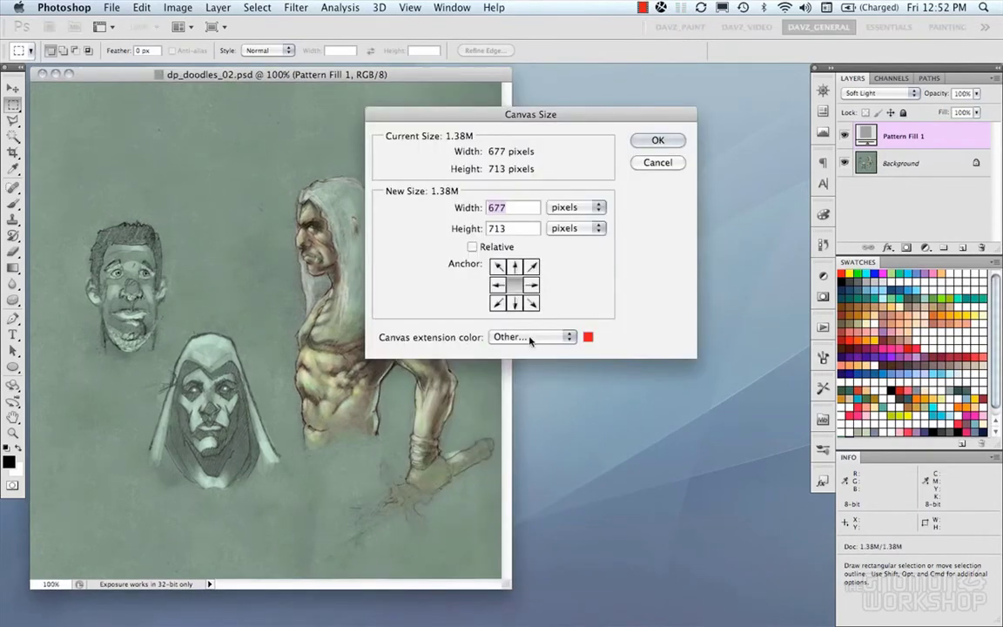
left_click(588, 337)
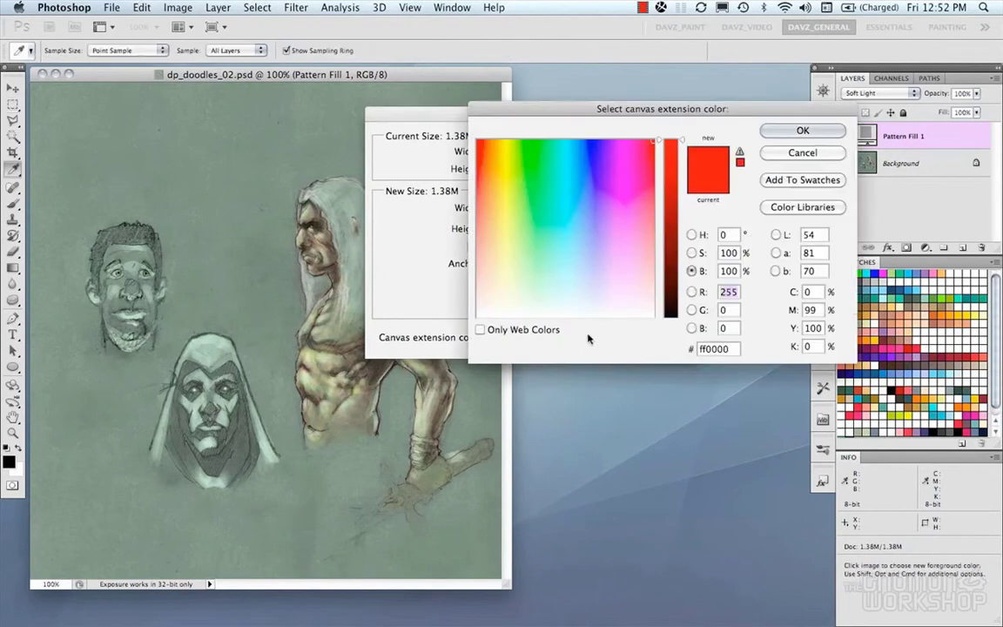
left_click(802, 132)
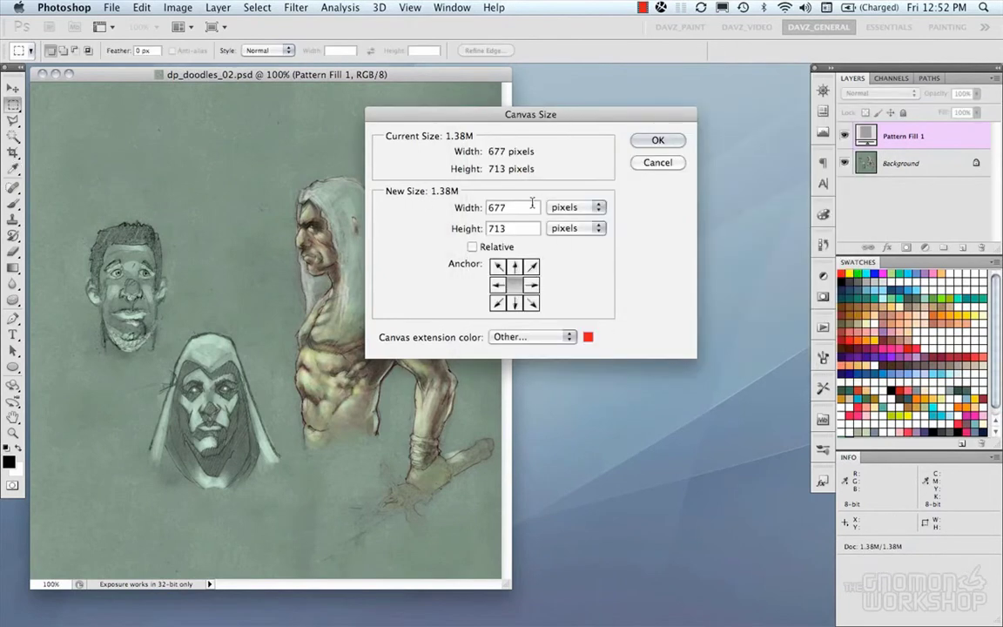
Extend the canvas to 1000 × 800 pixels, then undo the enlargement.
type("100")
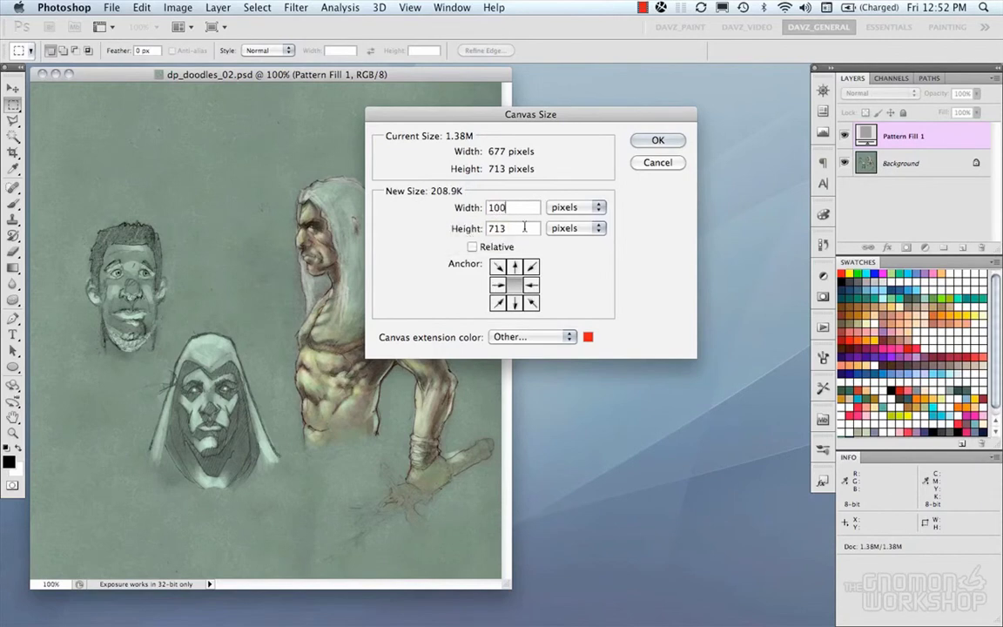
type("0")
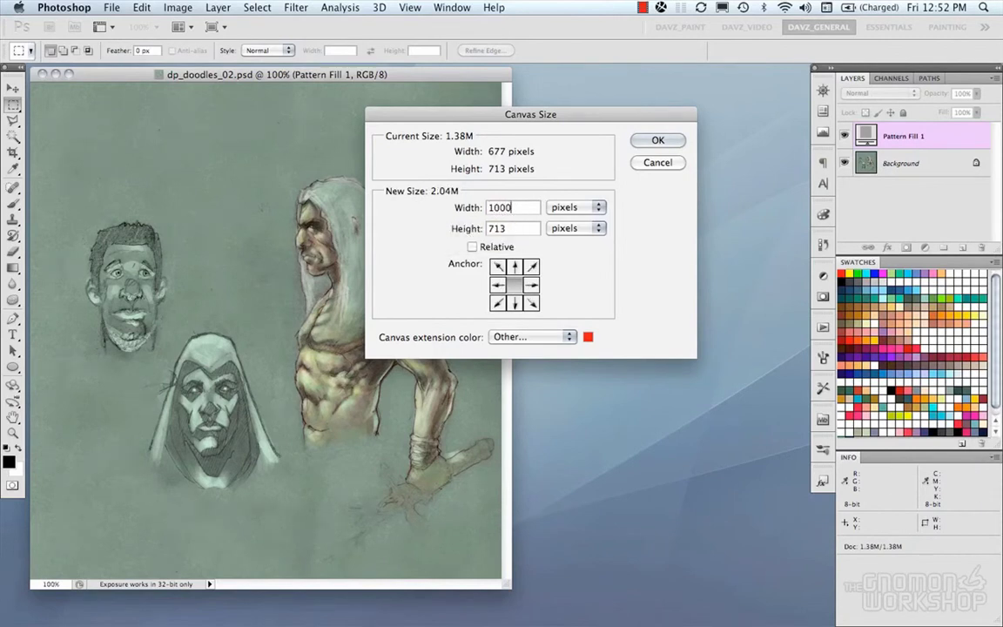
key("Tab")
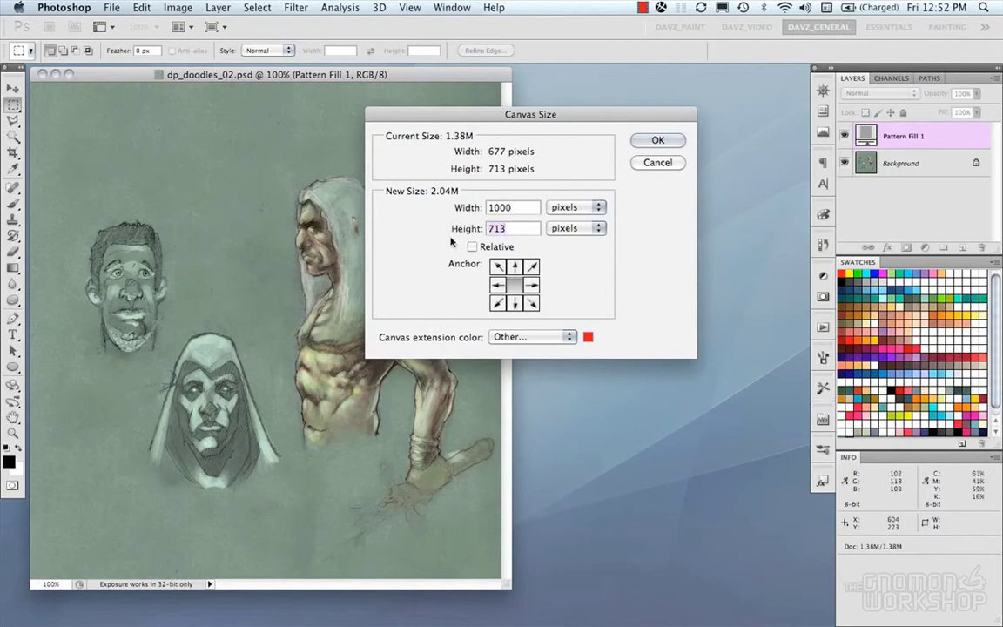
type("800")
left_click(657, 140)
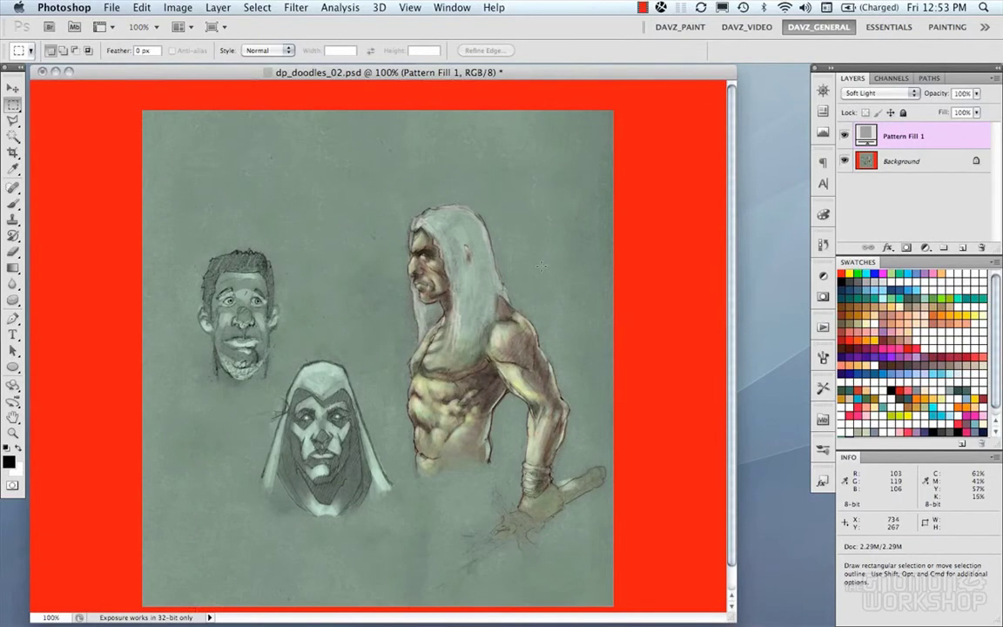
key("super+z")
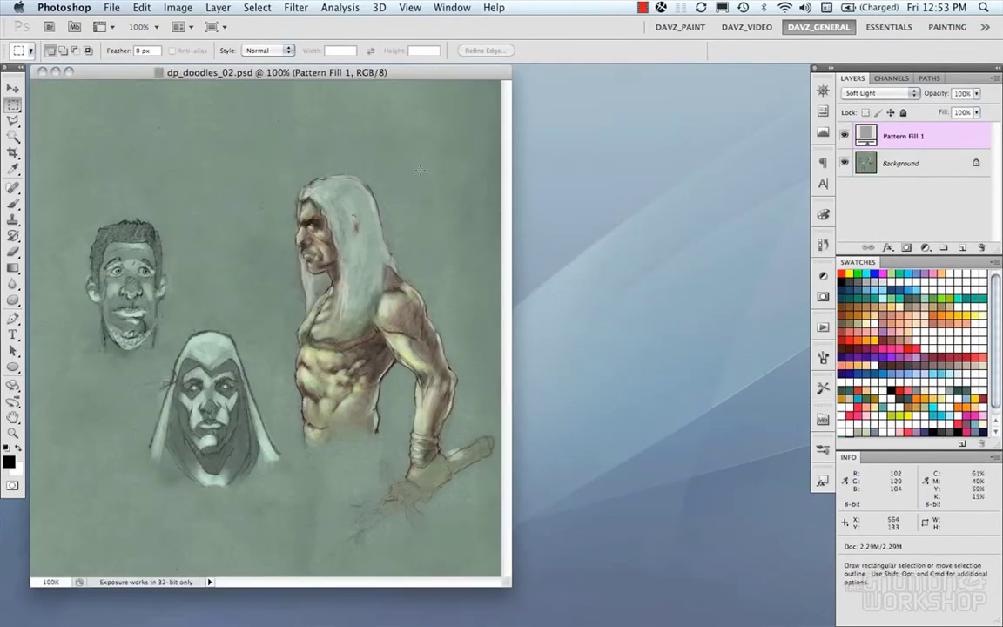
Rotate the sketch sheet 180°, then undo the rotation.
left_click(162, 6)
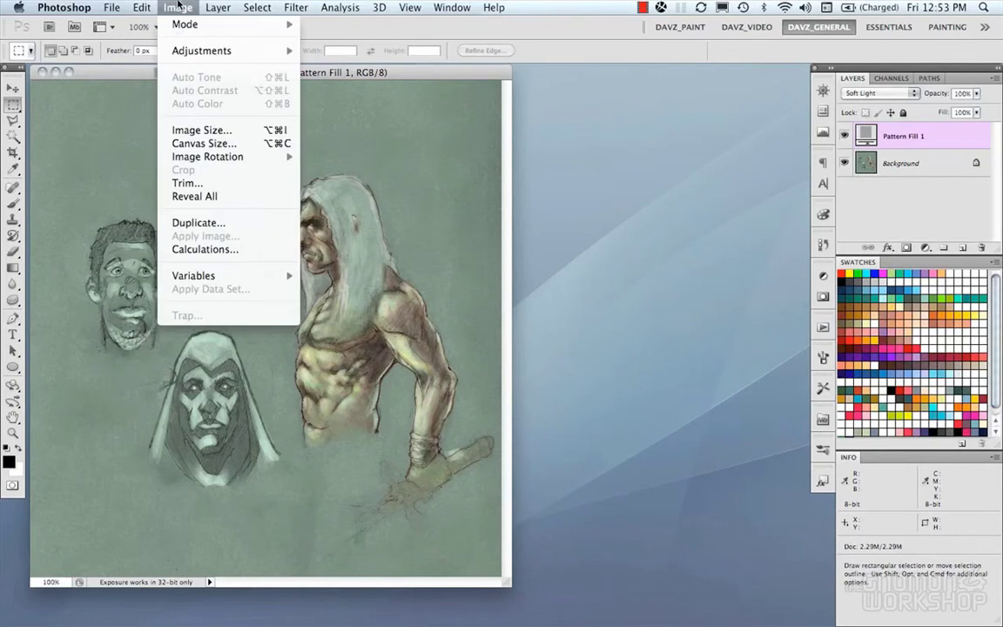
mouse_move(199, 160)
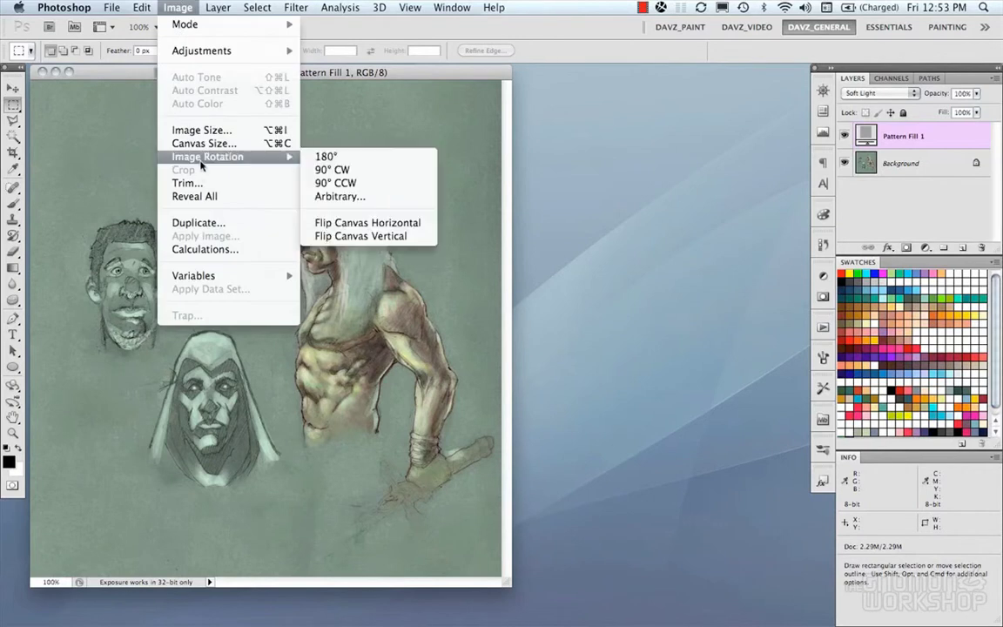
left_click(323, 156)
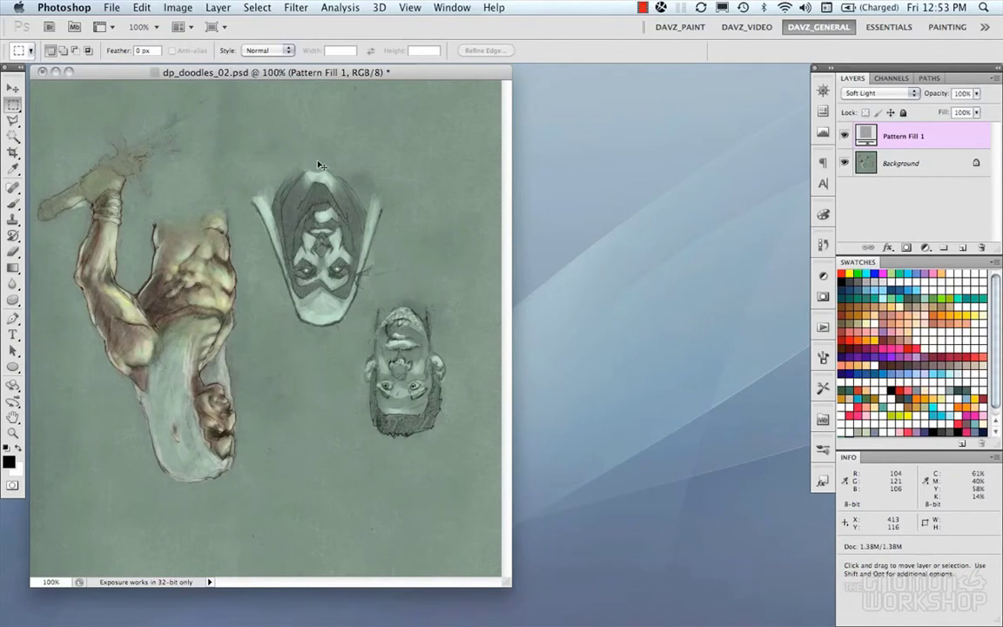
key("super+z")
Flip the canvas horizontally, then vertically, undoing each flip.
mouse_move(226, 157)
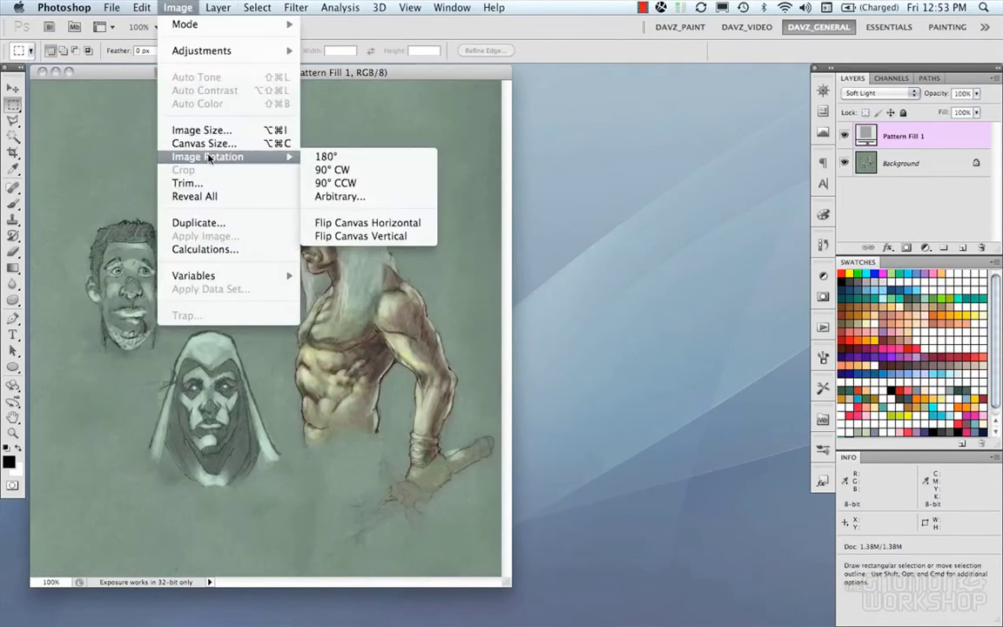
left_click(362, 230)
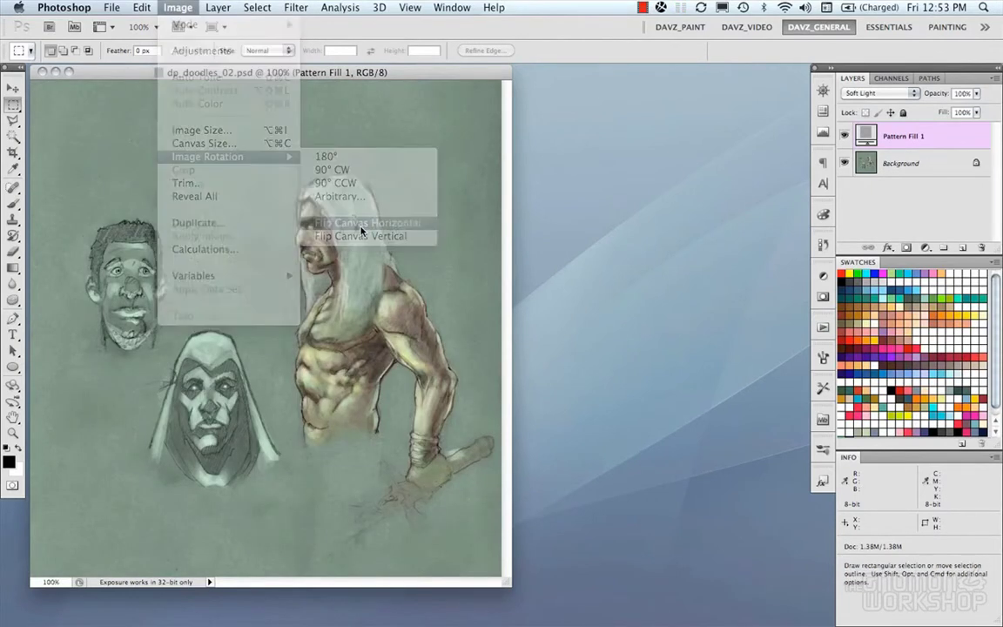
key("super+z")
left_click(174, 7)
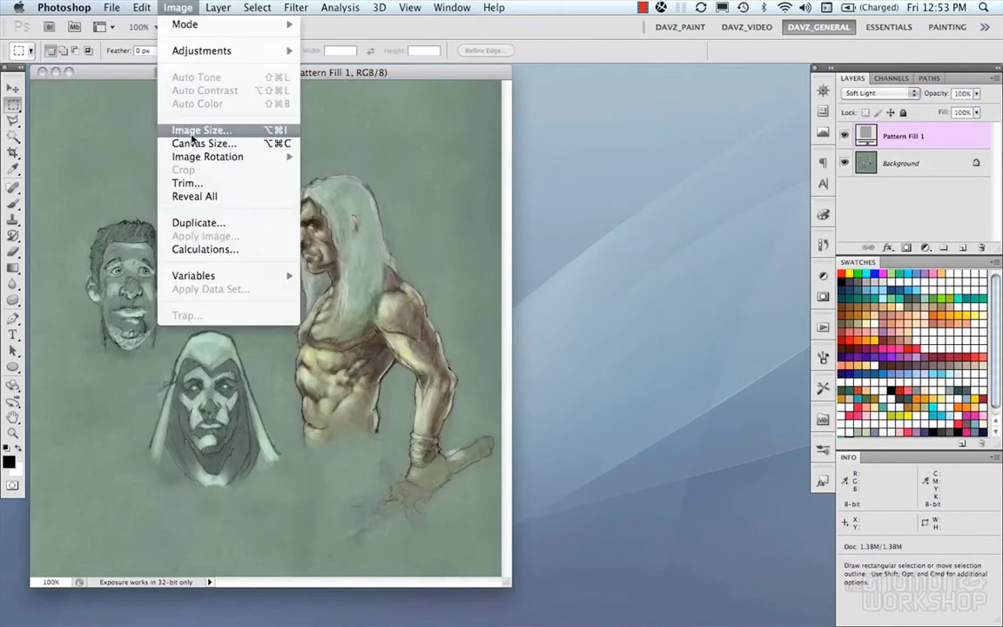
mouse_move(201, 157)
left_click(357, 236)
key("super+z")
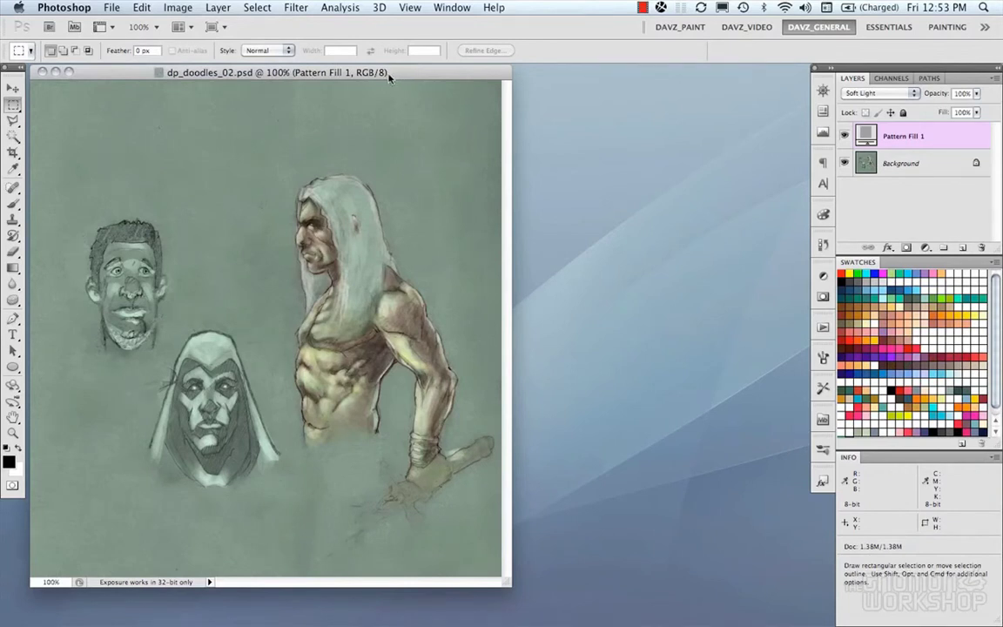
left_click(448, 8)
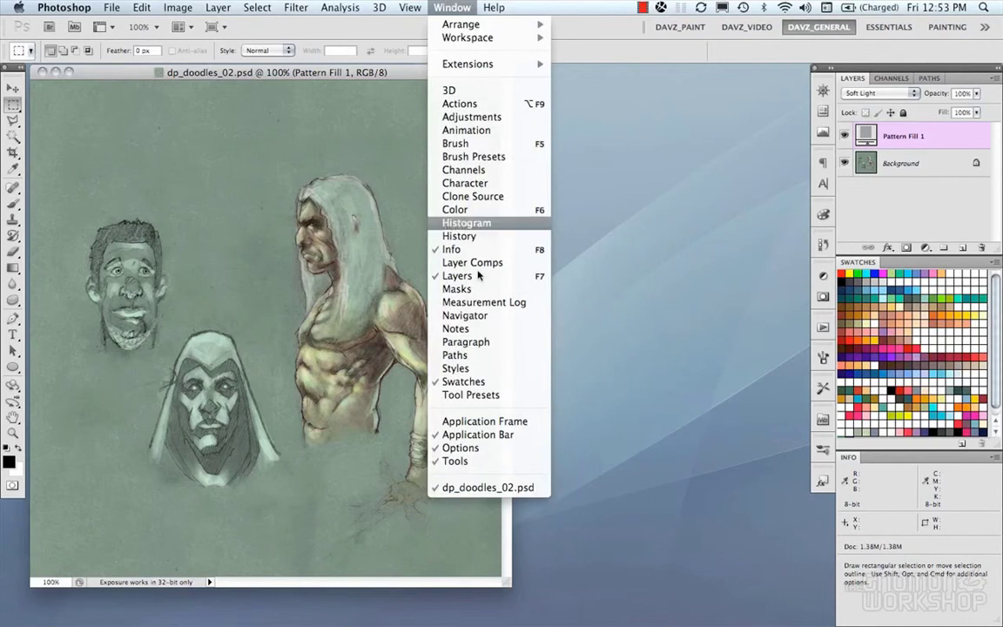
left_click(492, 421)
left_click_drag(448, 56, 453, 54)
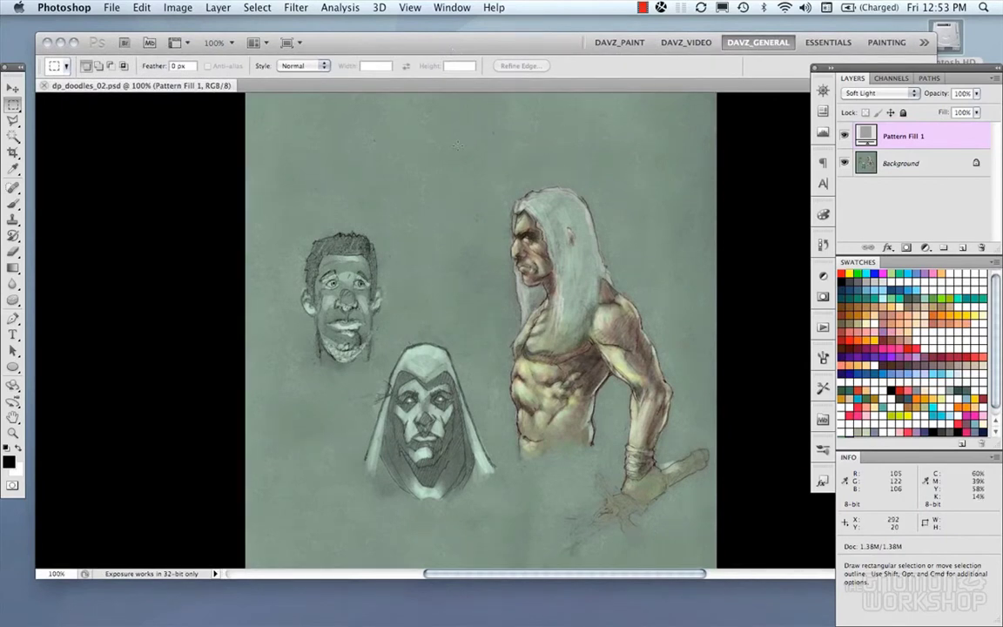
mouse_move(529, 50)
left_mouse_down()
mouse_move(538, 44)
mouse_move(528, 55)
left_mouse_up()
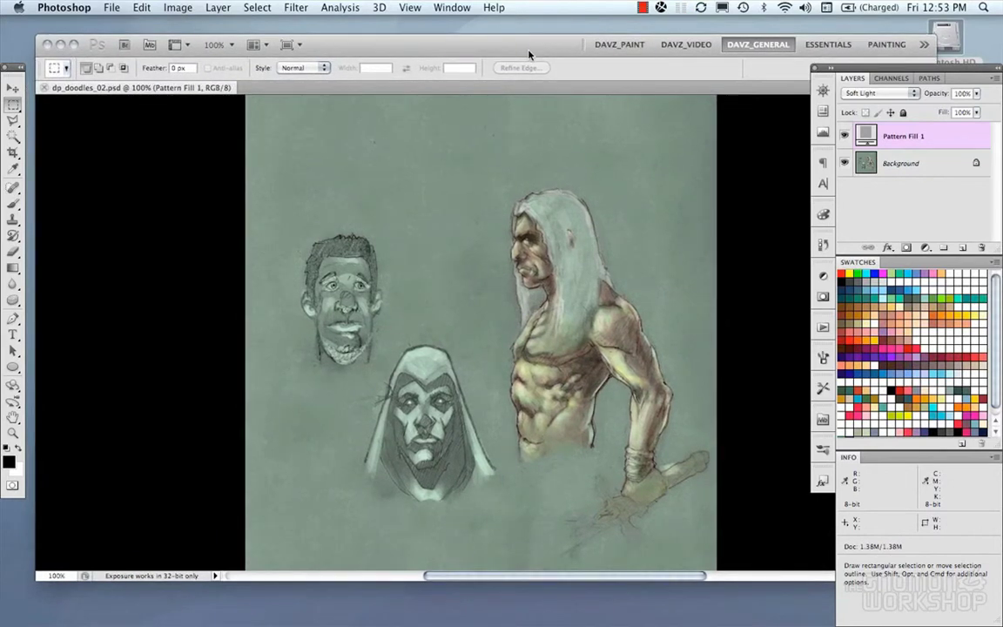
left_click(452, 7)
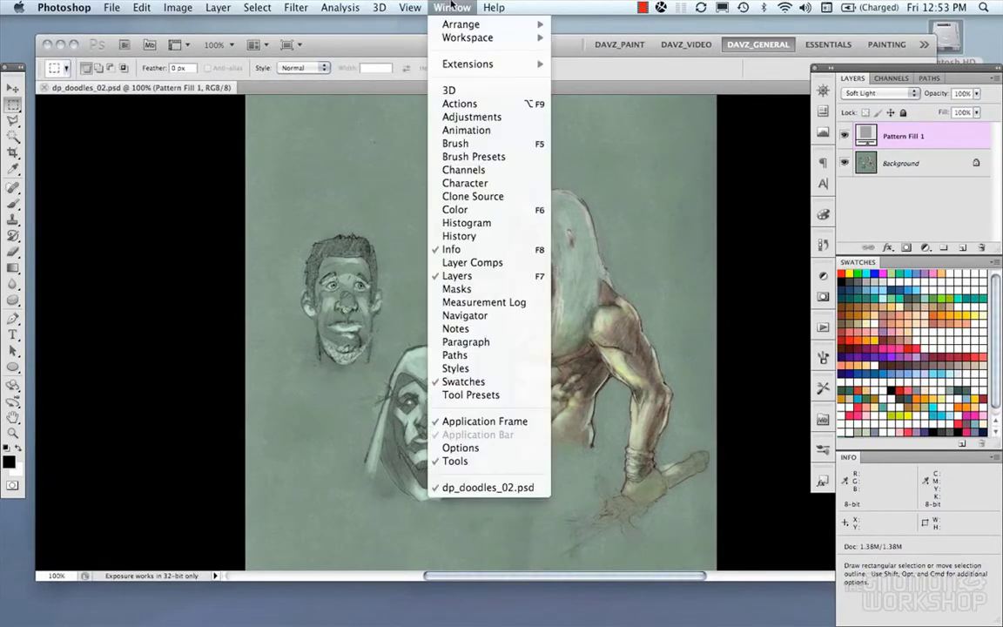
left_click(476, 422)
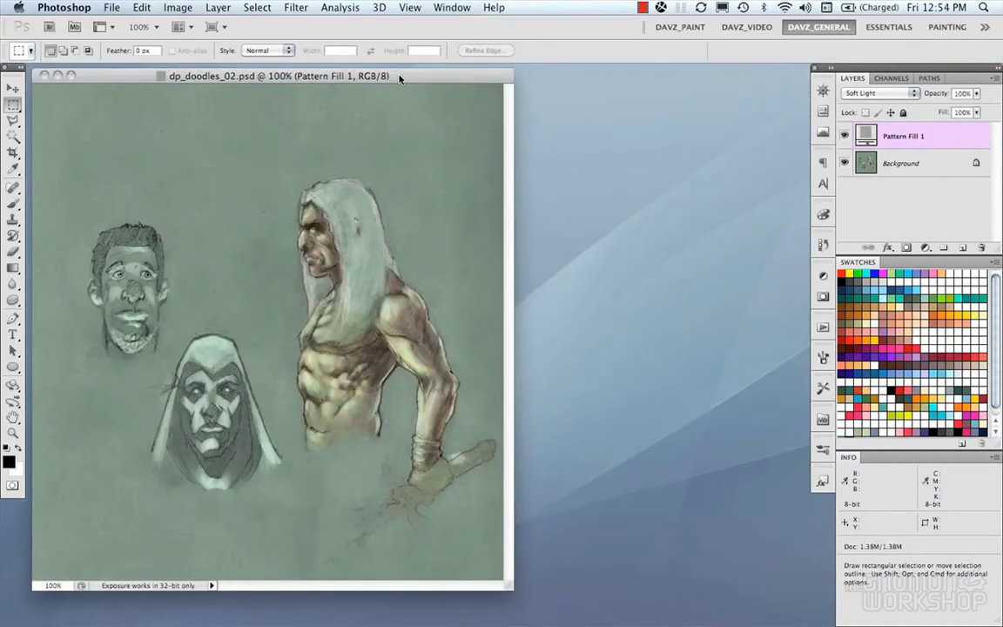